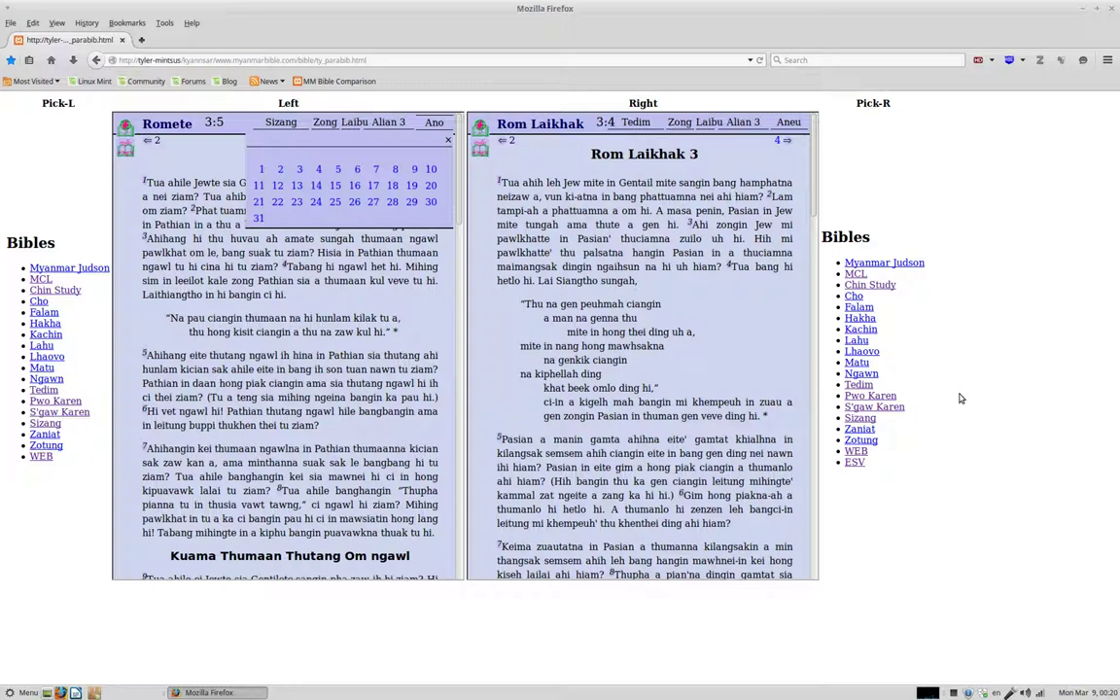
Step: Return both Bible panes to the MyanmarBible.com Bible list and show the Right pane's list in Burmese
{"action": "left_click", "coordinate": [207, 121]}
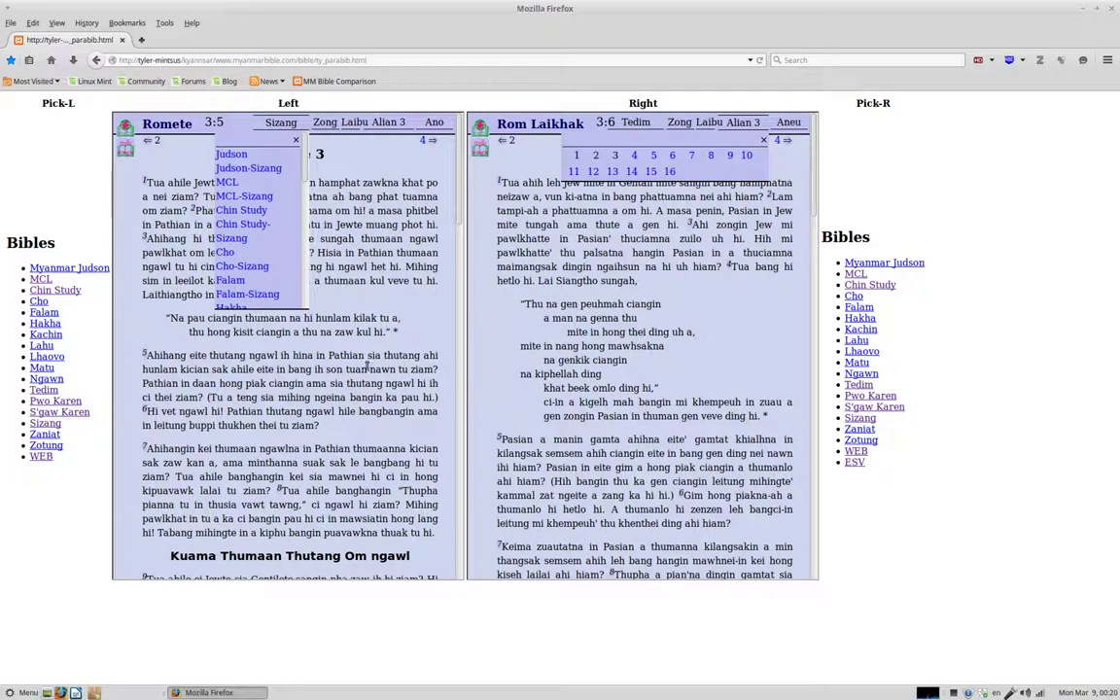
{"action": "left_click", "coordinate": [308, 159]}
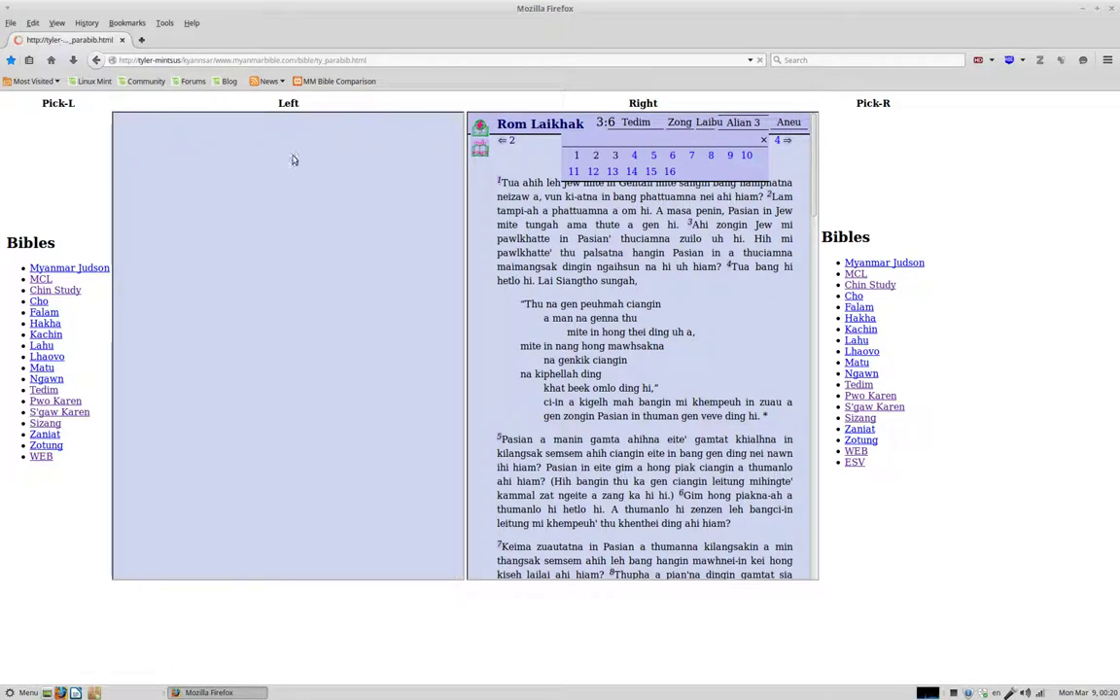
{"action": "left_click", "coordinate": [480, 148]}
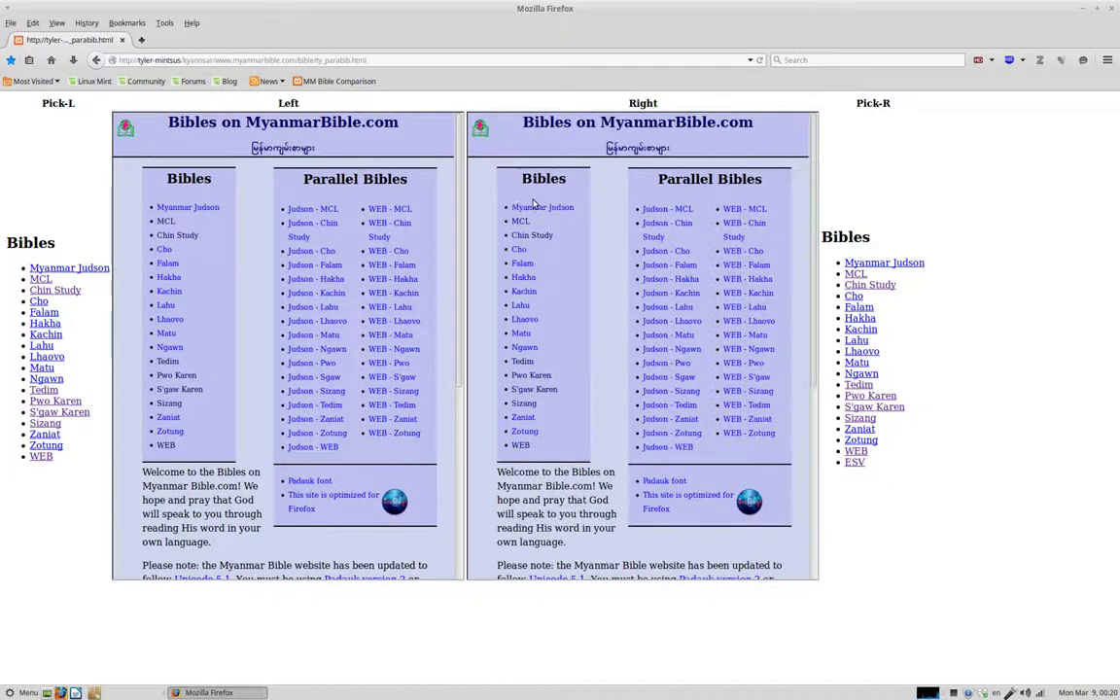
{"action": "left_click_drag", "start_coordinate": [757, 123], "coordinate": [608, 132]}
{"action": "left_click", "coordinate": [613, 146]}
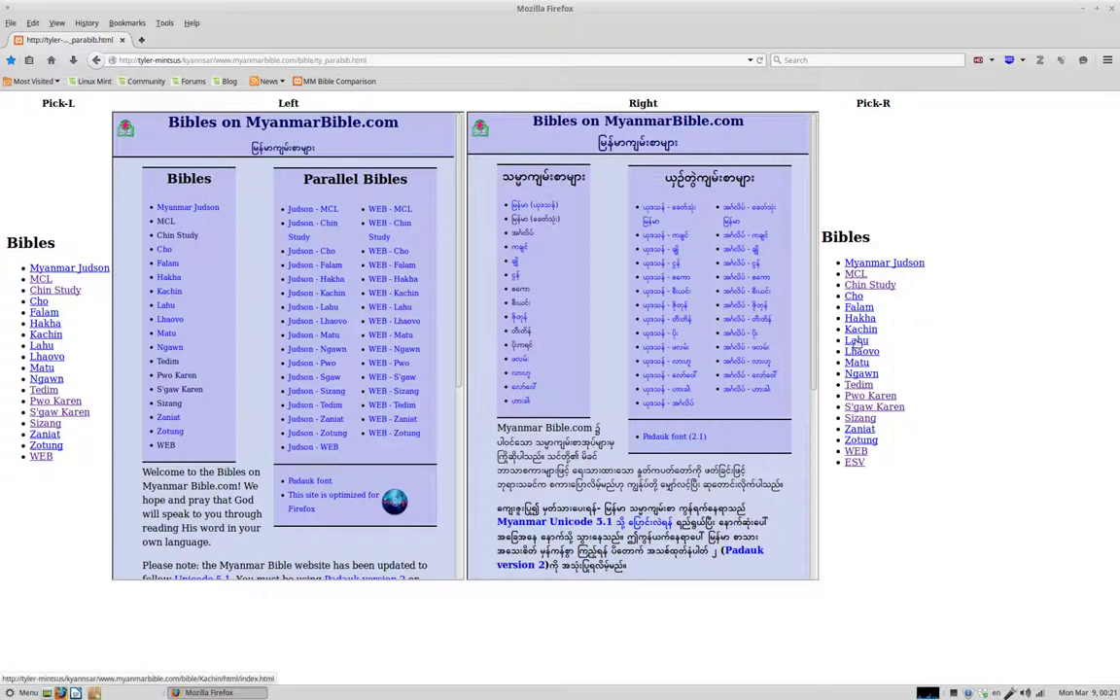
Step: Load the Sizang Bible in the Left pane and MCL in the Right pane, opening Romans in each
{"action": "left_click", "coordinate": [44, 423]}
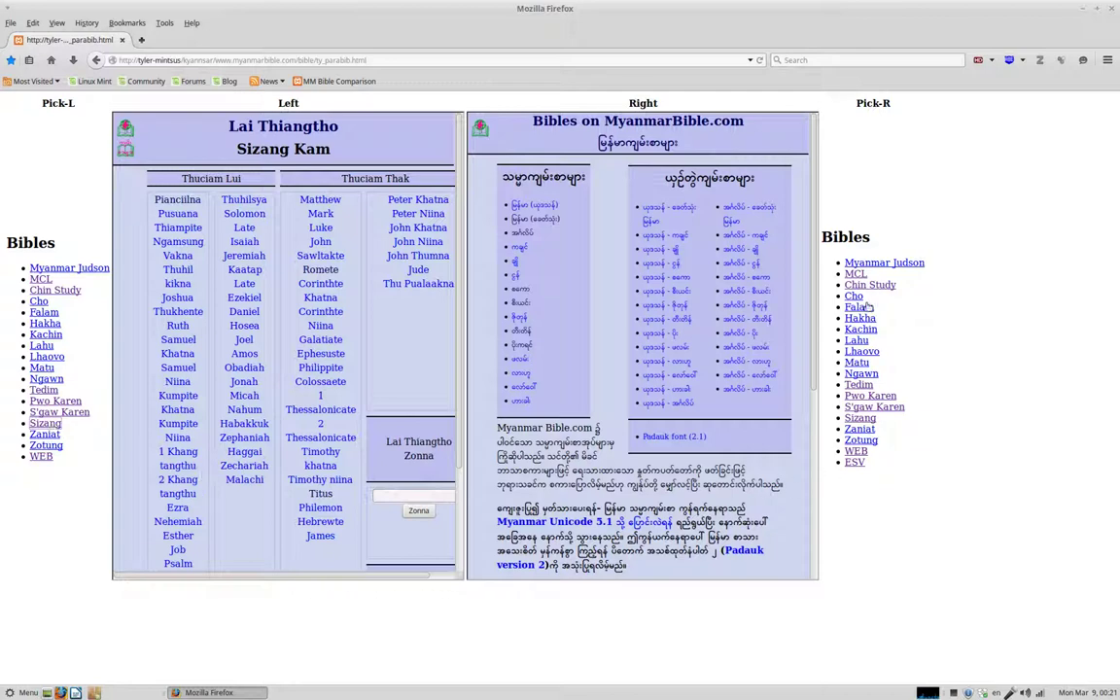
{"action": "left_click", "coordinate": [860, 274]}
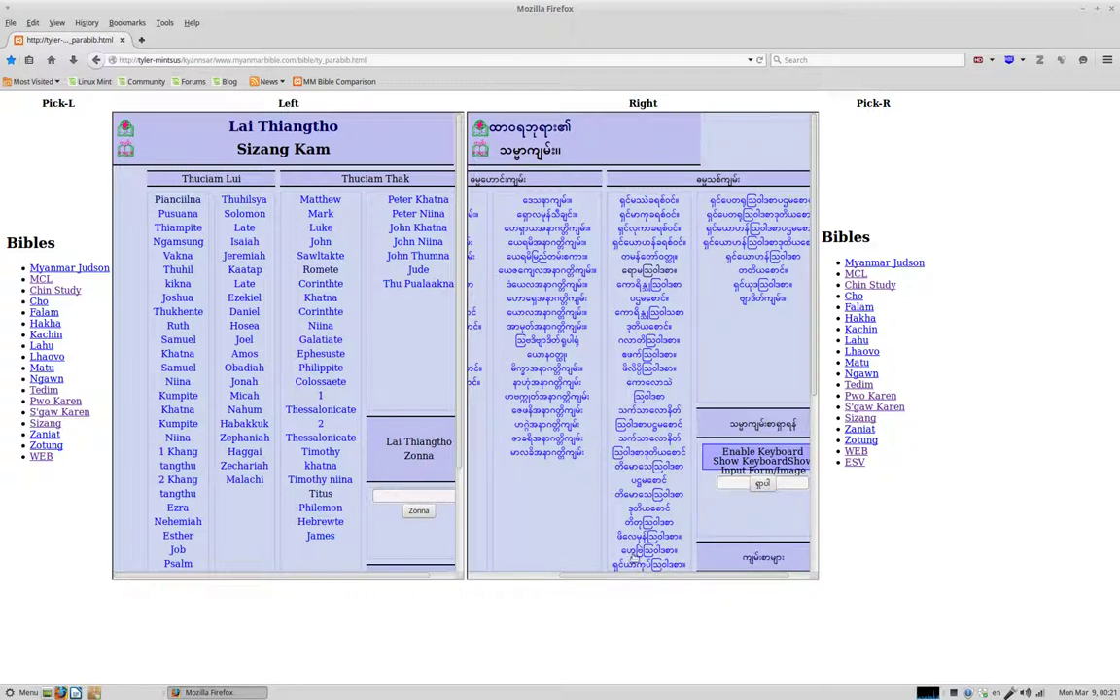
{"action": "left_click", "coordinate": [314, 270]}
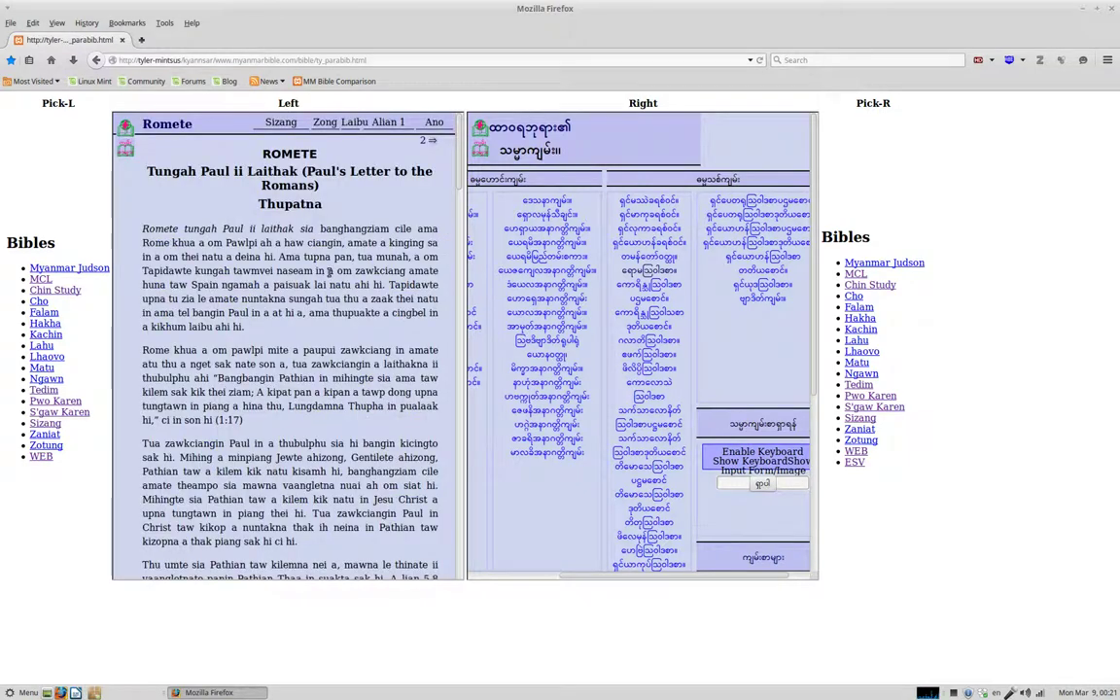
{"action": "left_click", "coordinate": [656, 270]}
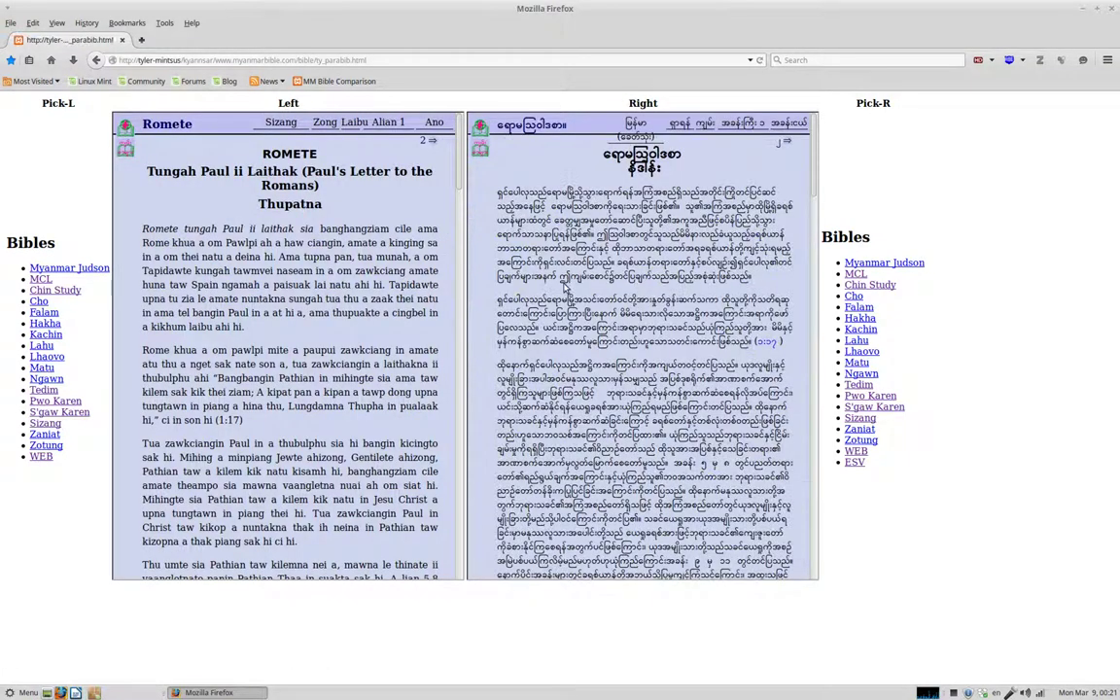
Step: Advance Romans to chapter 3 in both the Sizang and the MCL panes
{"action": "left_click", "coordinate": [429, 142]}
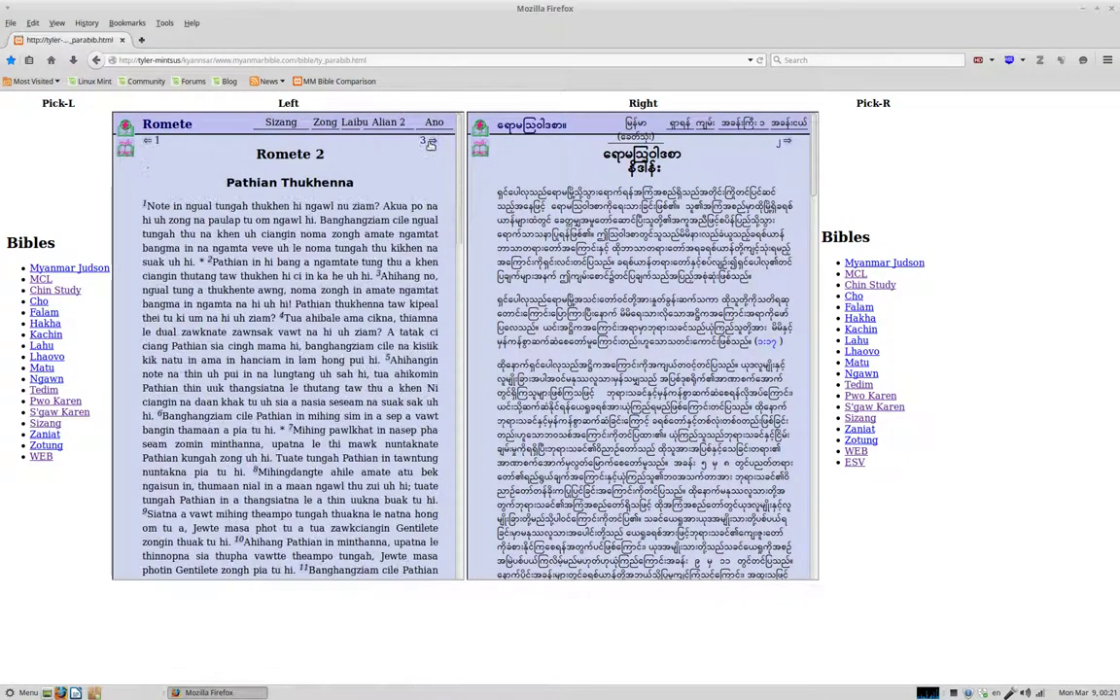
{"action": "left_click", "coordinate": [431, 144]}
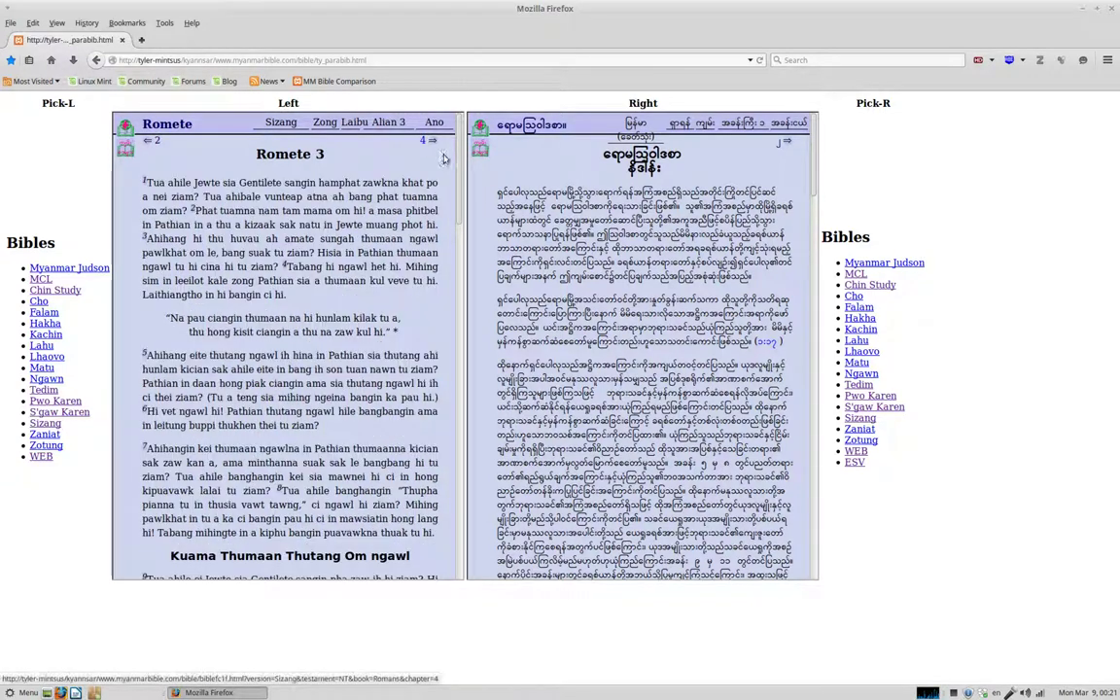
{"action": "left_click", "coordinate": [788, 144]}
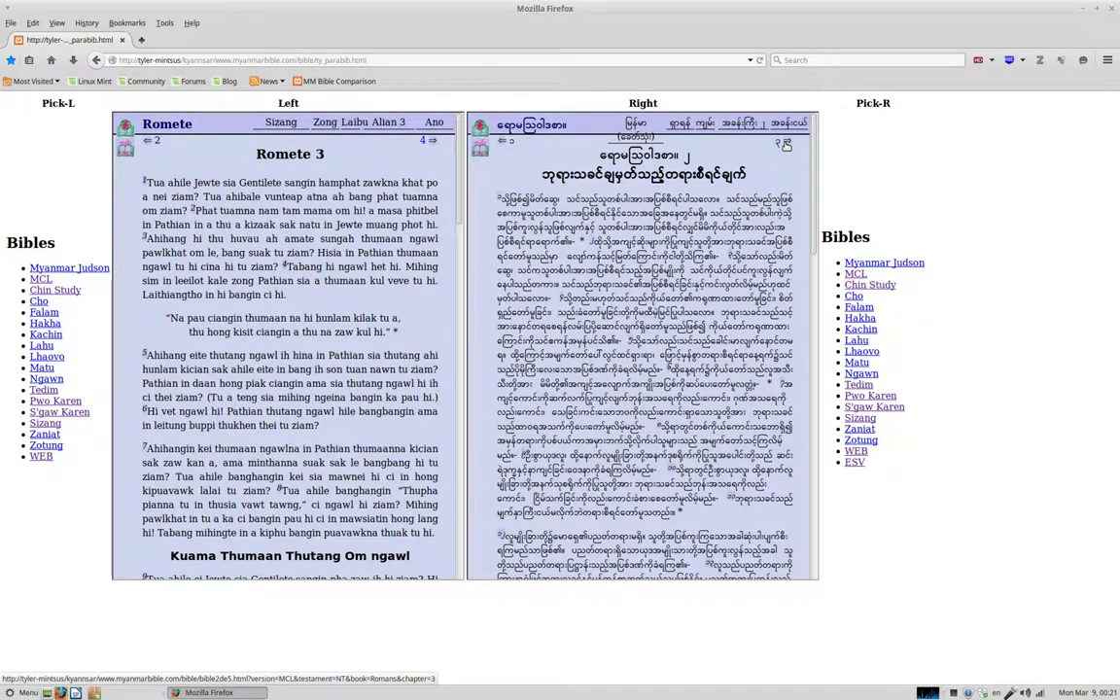
{"action": "left_click", "coordinate": [787, 143]}
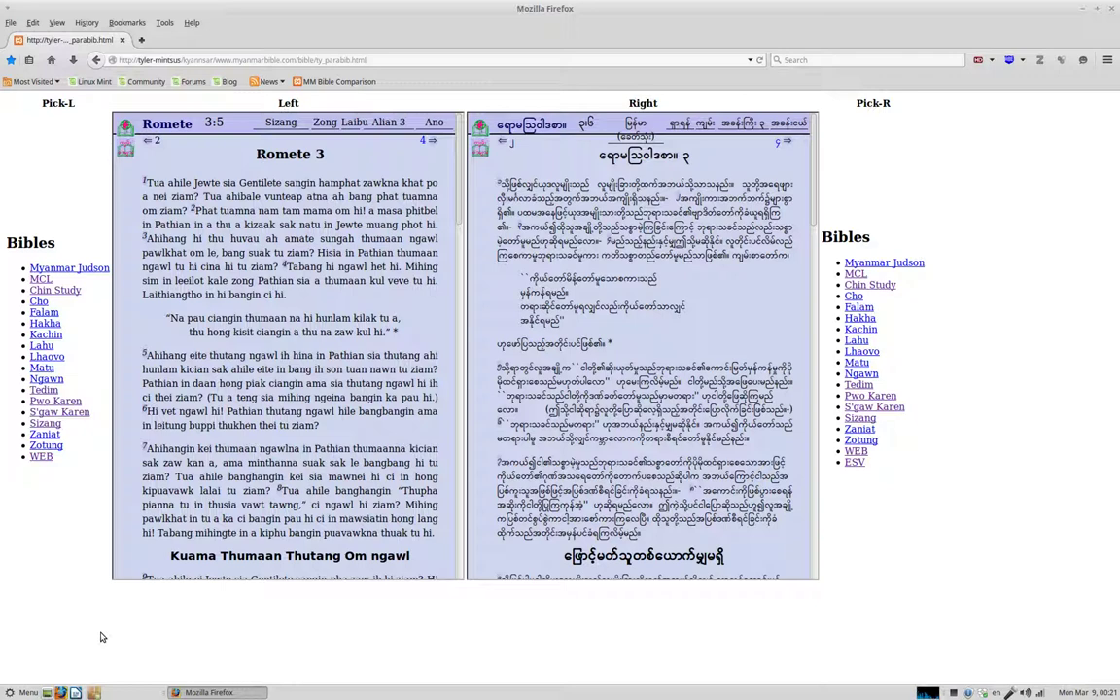
Step: Launch the pluma text editor, place its window over the lower Right Bible pane and keep it always on top
{"action": "key", "text": "alt+F2"}
{"action": "type", "text": "pluma"}
{"action": "key", "text": "Return"}
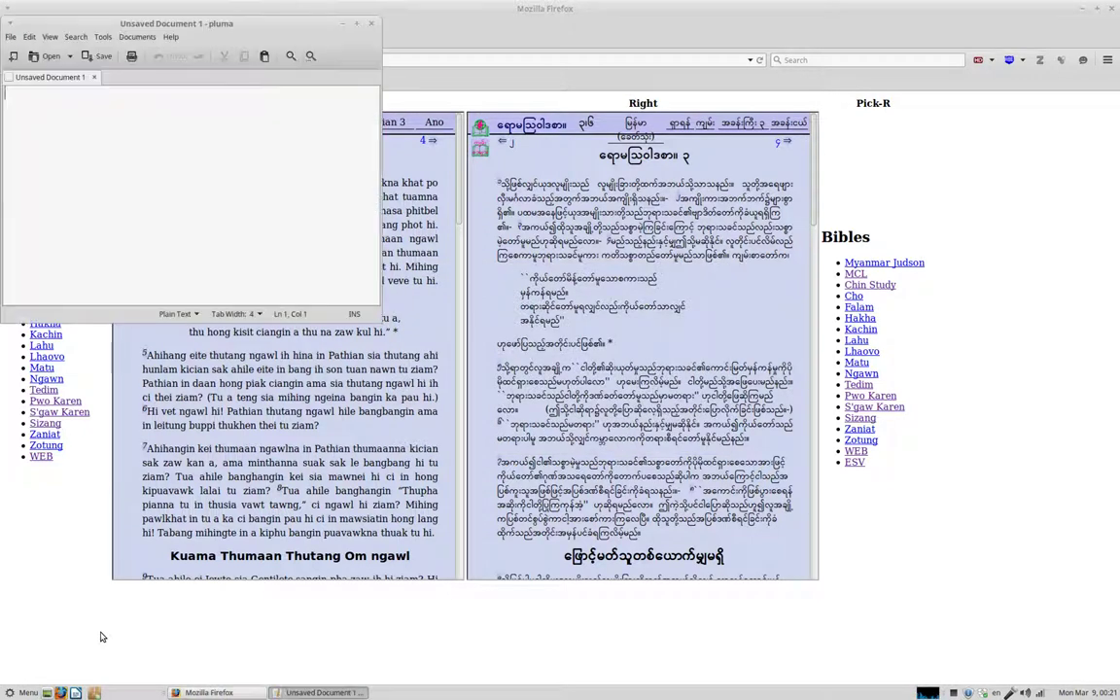
{"action": "left_click_drag", "start_coordinate": [277, 96], "coordinate": [637, 291]}
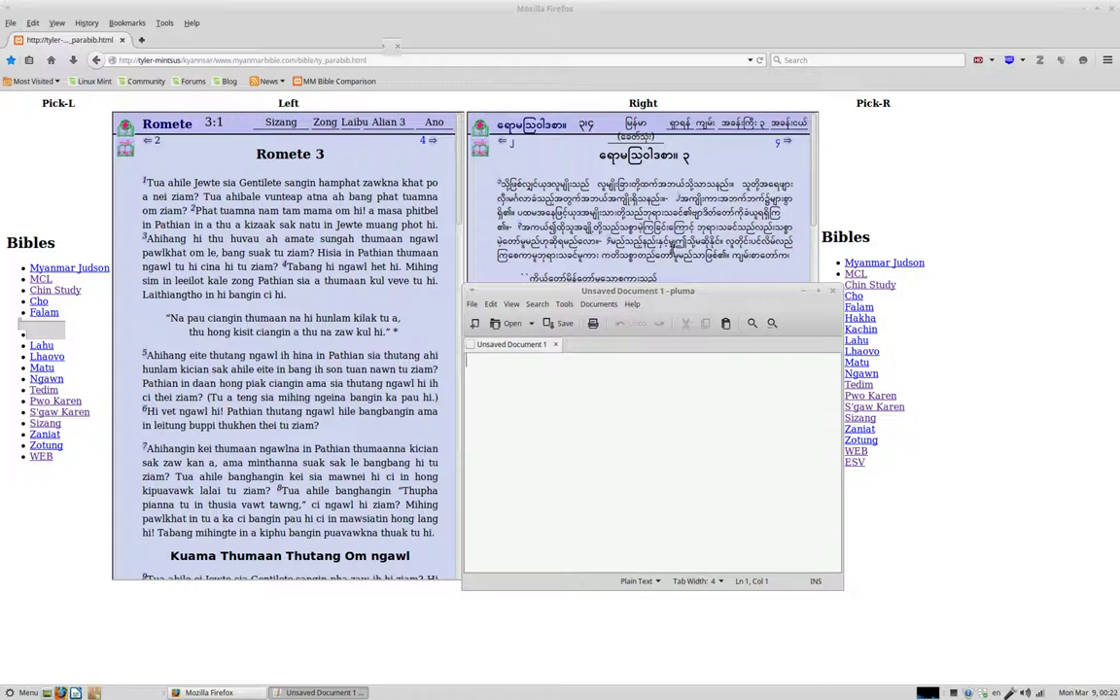
{"action": "right_click", "coordinate": [611, 291]}
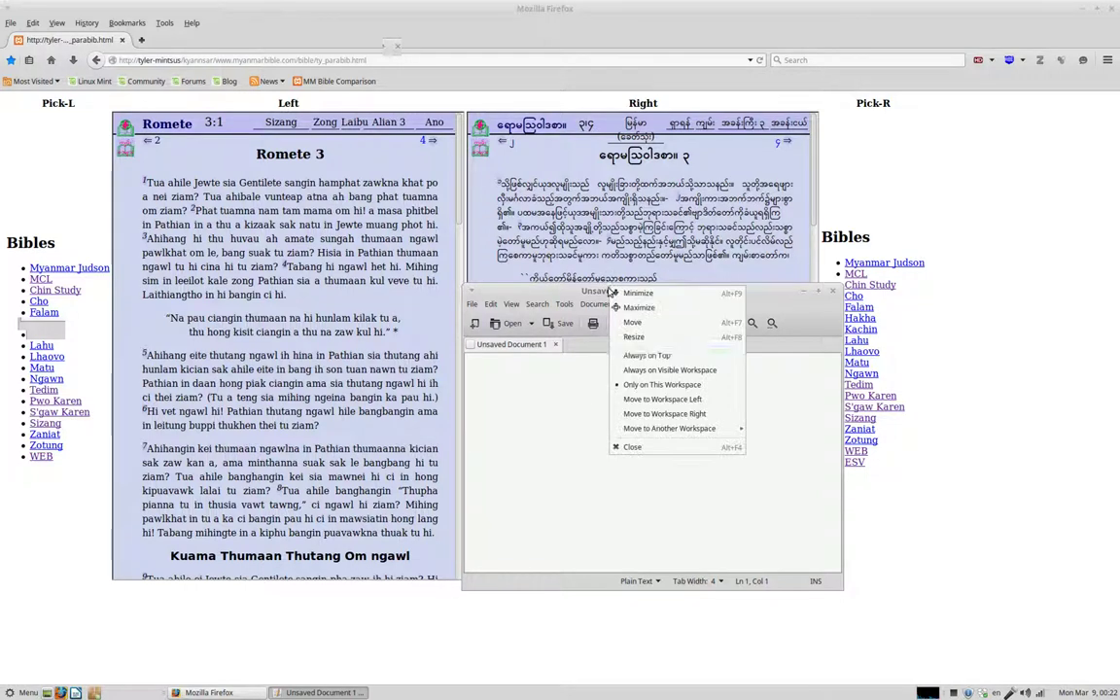
{"action": "left_click", "coordinate": [640, 359]}
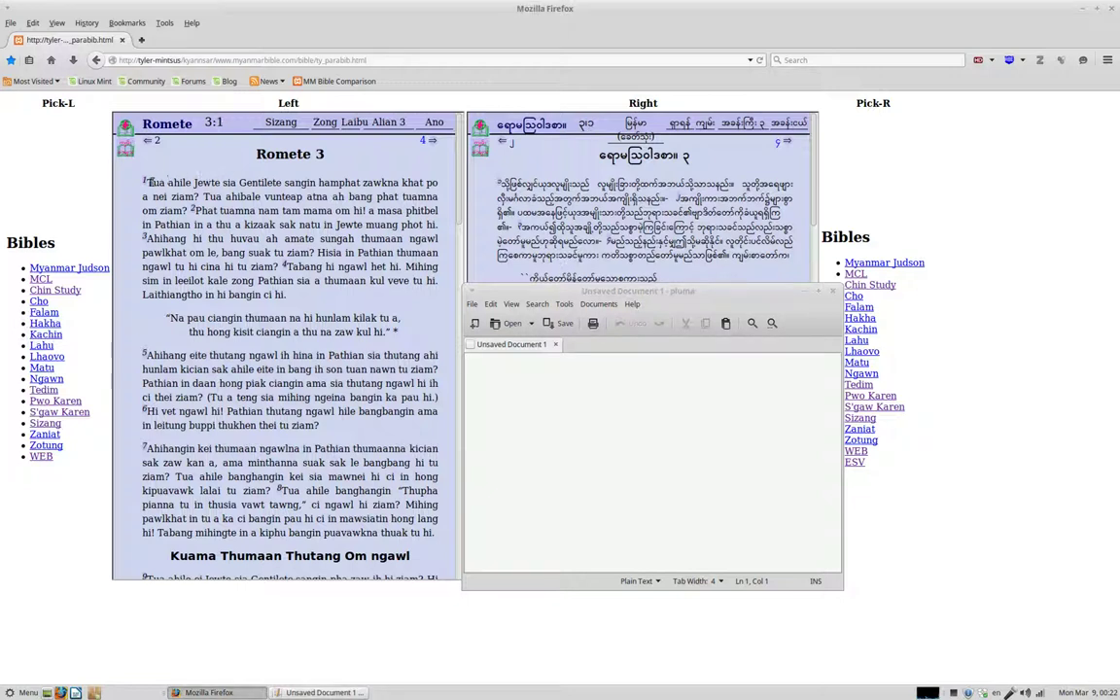
Step: Compare the opening words of Romans 3:1 in the Sizang and MCL texts by highlighting matching phrases
{"action": "left_click_drag", "start_coordinate": [146, 181], "coordinate": [191, 183]}
{"action": "left_click", "coordinate": [155, 184]}
{"action": "left_click_drag", "start_coordinate": [499, 184], "coordinate": [539, 185]}
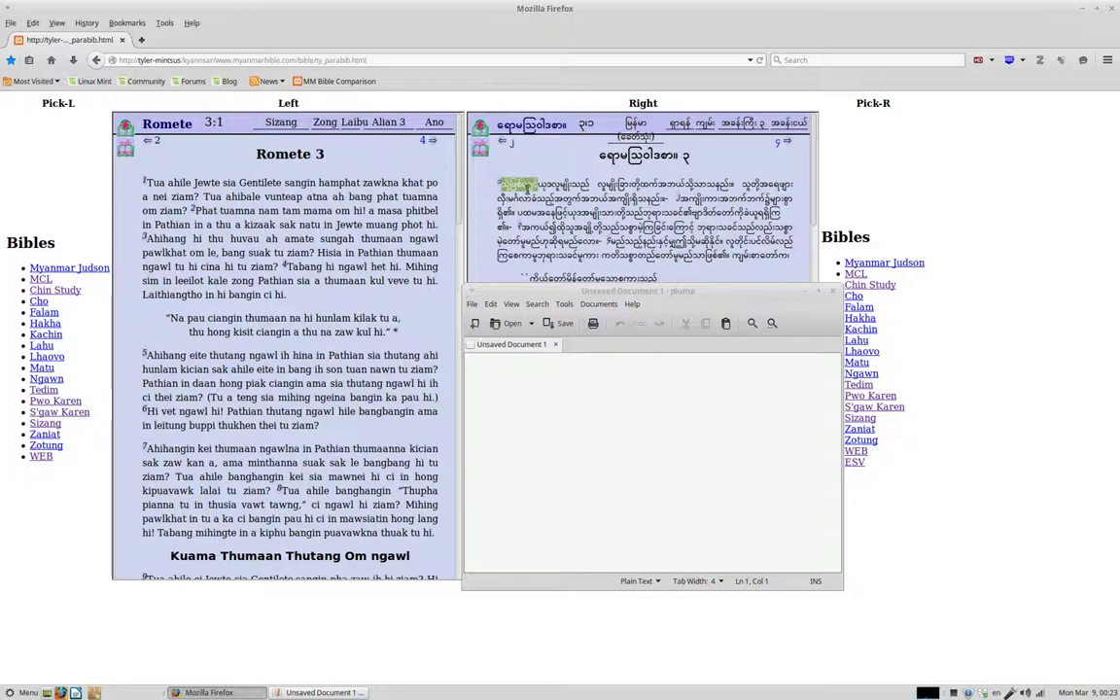
{"action": "left_click", "coordinate": [527, 188]}
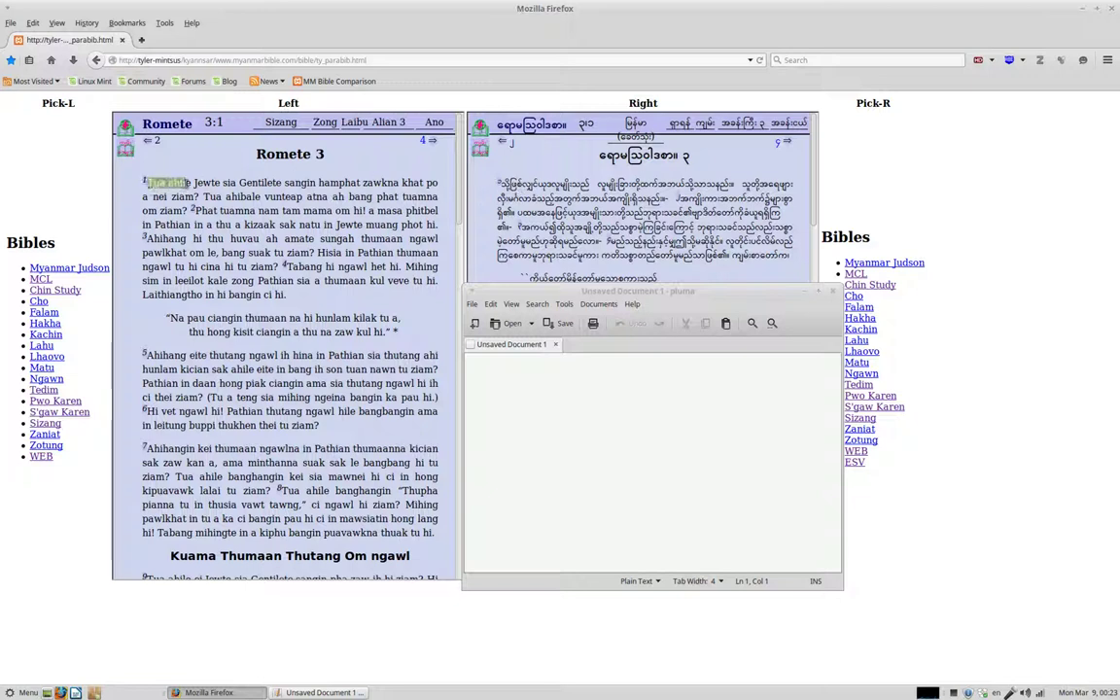
{"action": "left_click", "coordinate": [189, 183]}
{"action": "left_click_drag", "start_coordinate": [195, 183], "coordinate": [237, 183]}
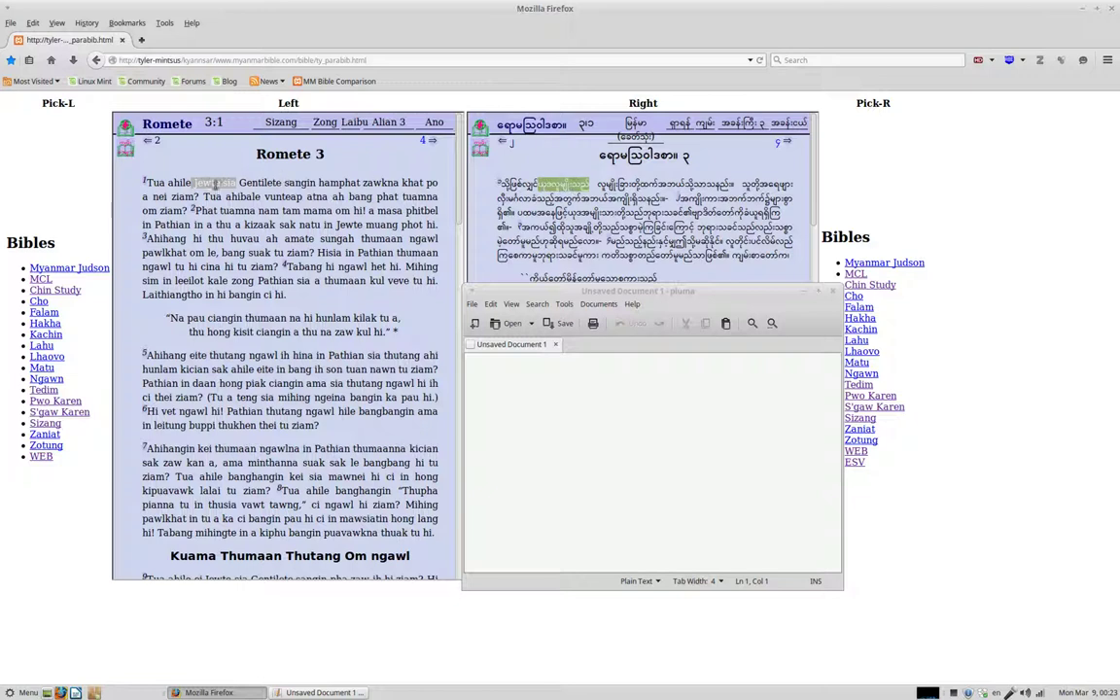
{"action": "left_click", "coordinate": [199, 183]}
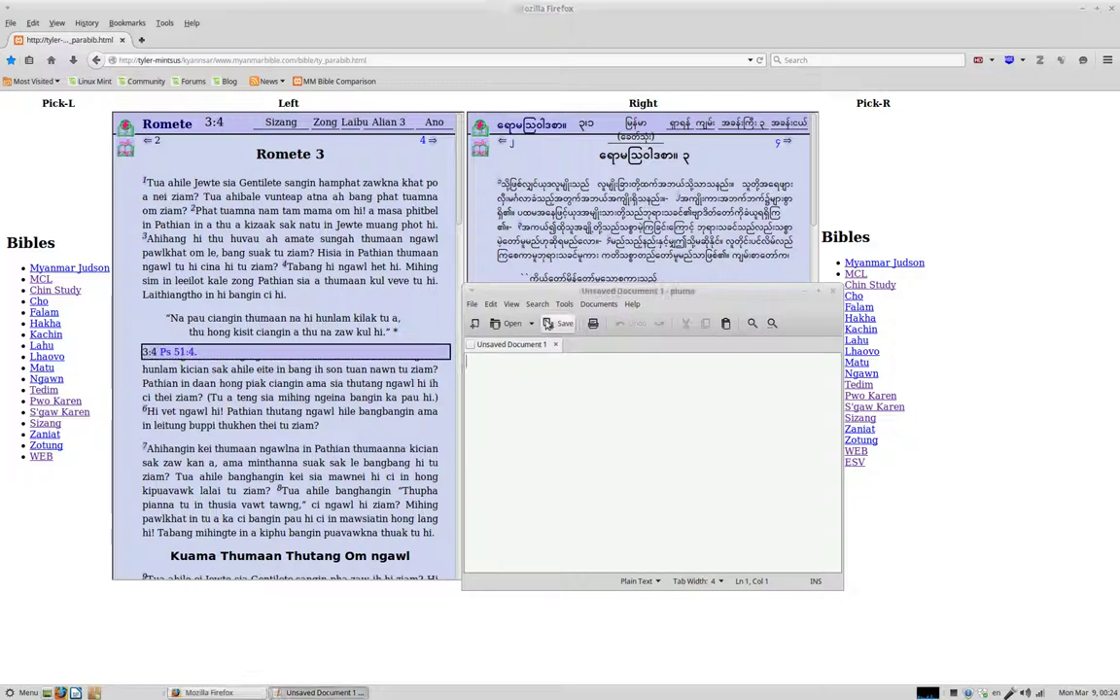
Step: Copy "Jewte sia Gentilete sangin hamphat zawkna khat po a nei ziam?" from Sizang Romans 3:1 into pluma, keeping its window clear of the Sizang text
{"action": "left_click", "coordinate": [554, 297]}
{"action": "left_click_drag", "start_coordinate": [554, 295], "coordinate": [211, 255]}
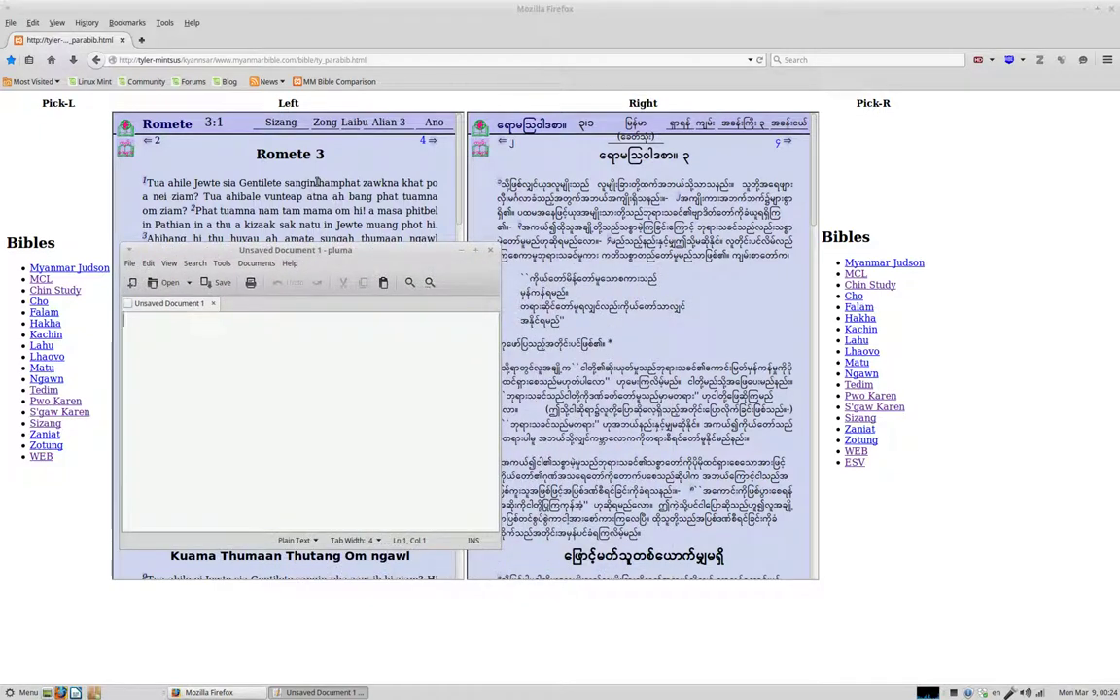
{"action": "double_click", "coordinate": [212, 183]}
{"action": "left_click_drag", "start_coordinate": [216, 183], "coordinate": [210, 382]}
{"action": "left_click_drag", "start_coordinate": [397, 257], "coordinate": [763, 247]}
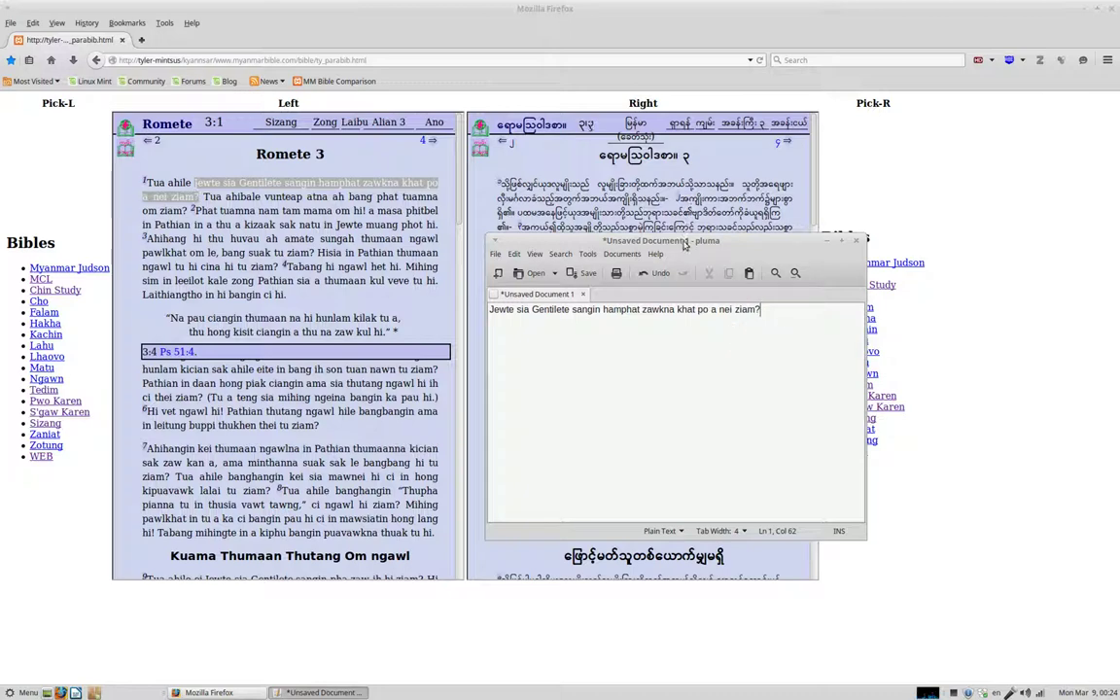
{"action": "left_click_drag", "start_coordinate": [683, 241], "coordinate": [787, 206]}
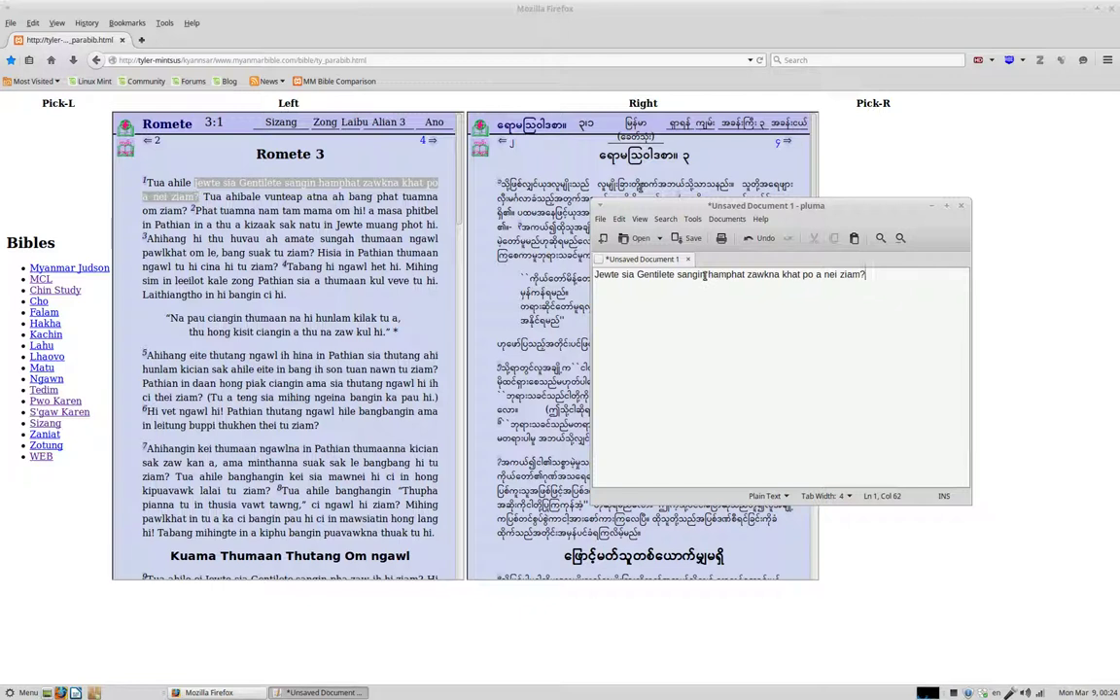
Step: Highlight the start of "hamphat" in the pluma note and move the note window over the Left Bible pane
{"action": "left_click_drag", "start_coordinate": [709, 276], "coordinate": [736, 276]}
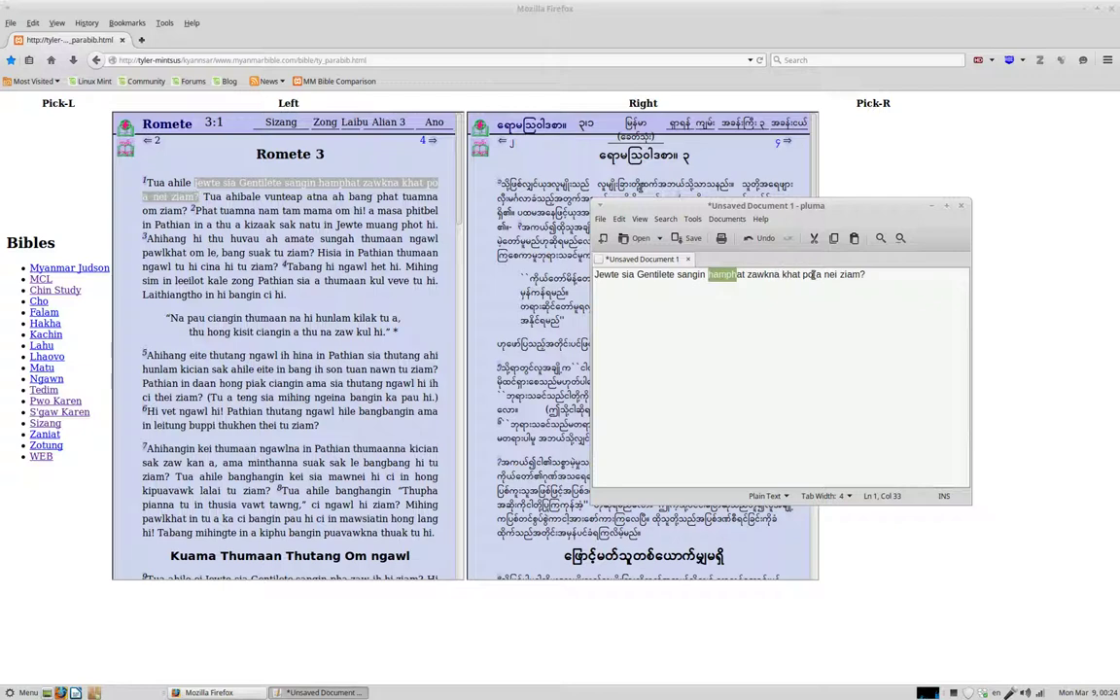
{"action": "left_click_drag", "start_coordinate": [699, 206], "coordinate": [263, 221]}
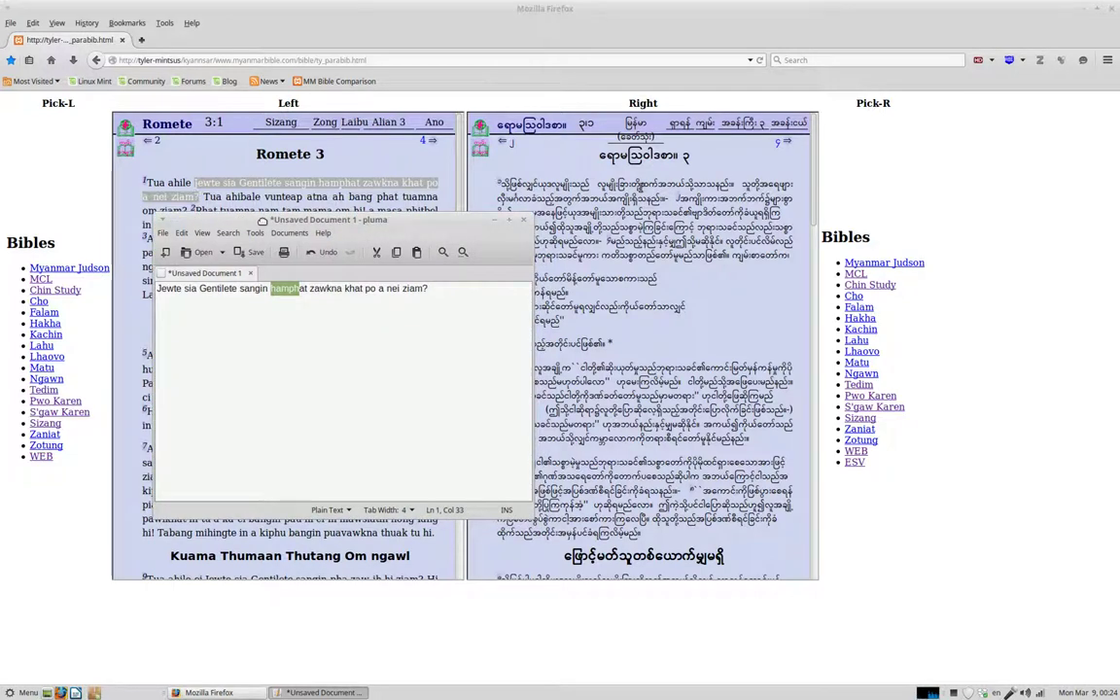
{"action": "left_click", "coordinate": [313, 297]}
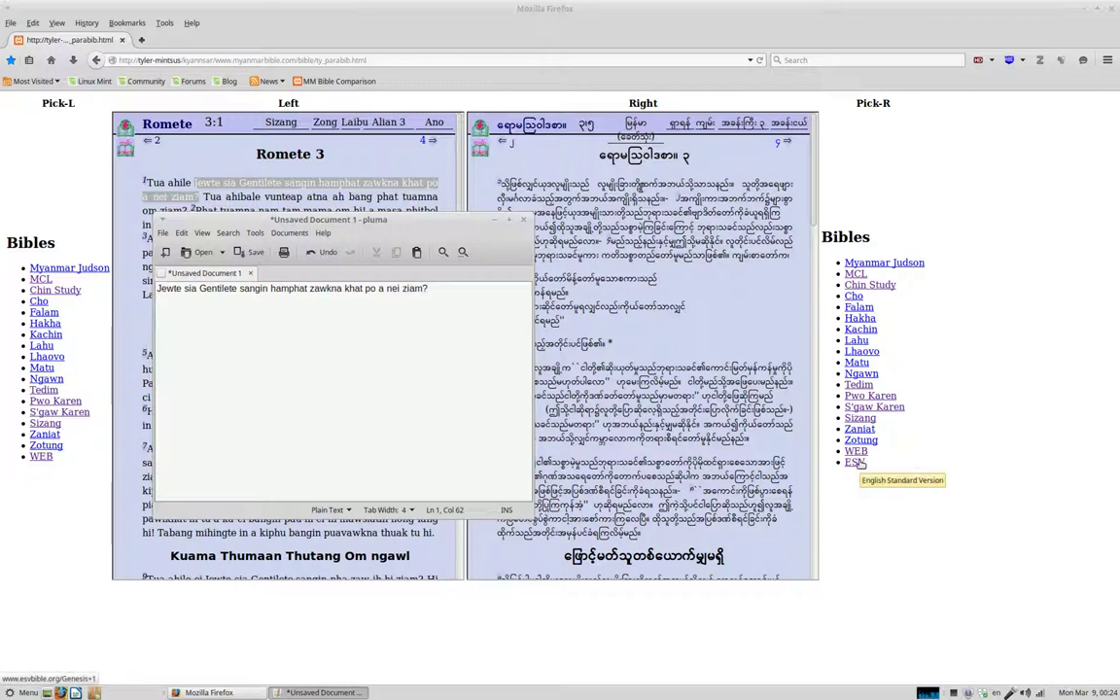
Step: Load the ESV in the Right pane and open Romans 3, keeping the pluma window clear of that pane
{"action": "left_click", "coordinate": [855, 463]}
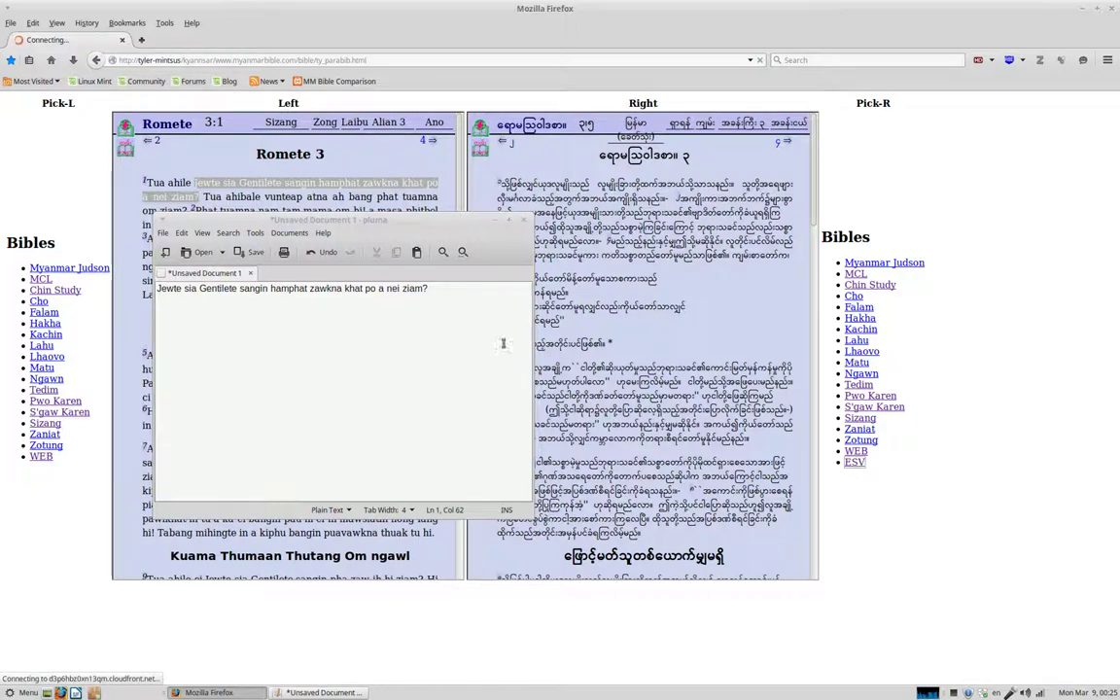
{"action": "left_click_drag", "start_coordinate": [393, 220], "coordinate": [320, 254]}
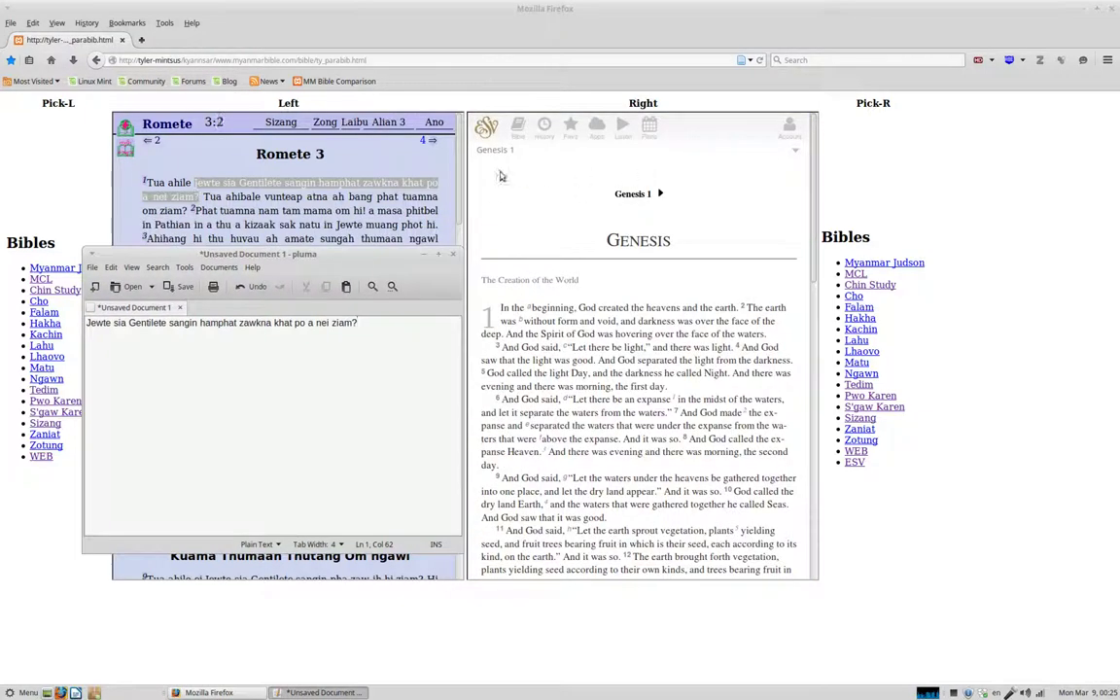
{"action": "left_click", "coordinate": [489, 134]}
{"action": "scroll", "coordinate": [530, 369], "scroll_direction": "down", "scroll_amount": 6}
{"action": "scroll", "coordinate": [525, 408], "scroll_direction": "down", "scroll_amount": 10}
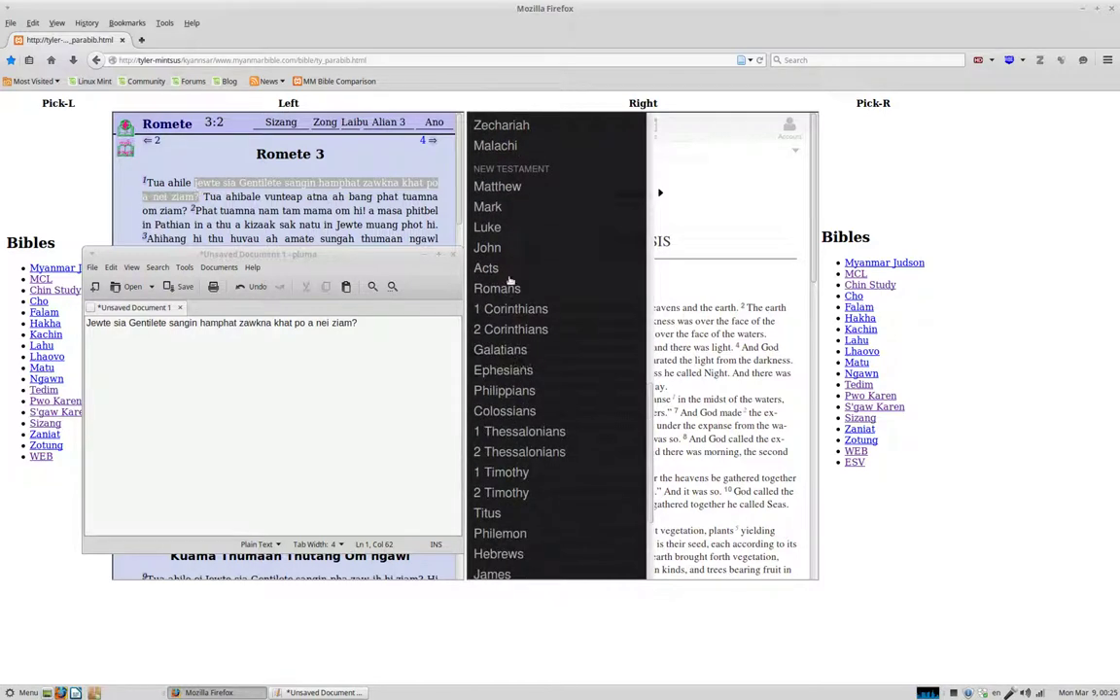
{"action": "left_click", "coordinate": [504, 291]}
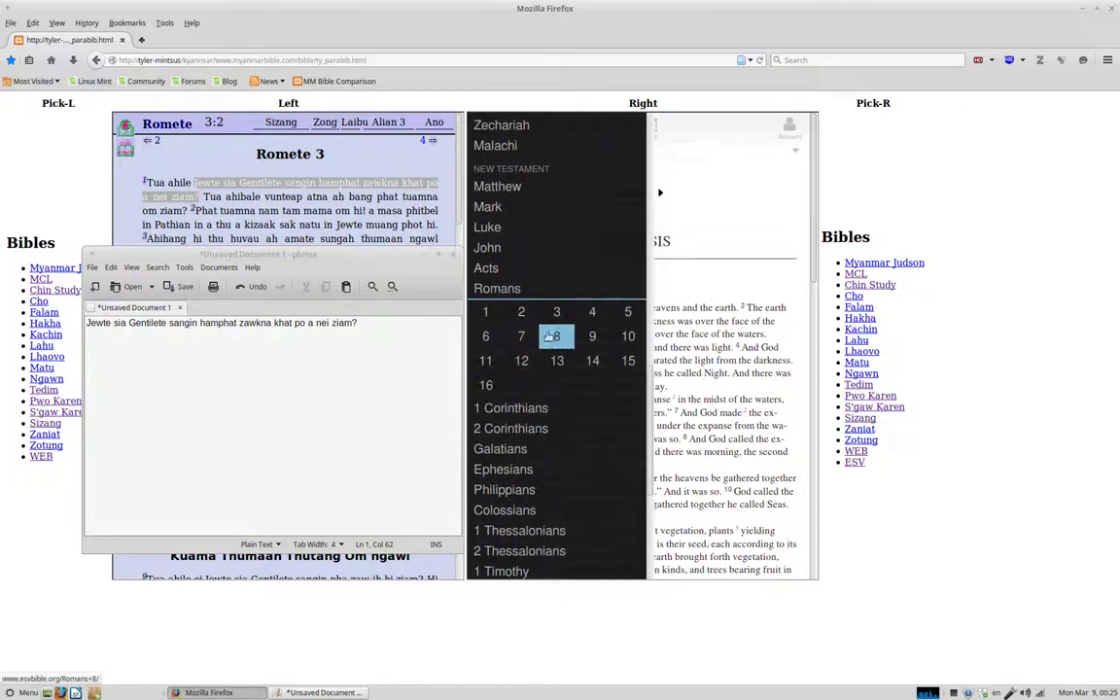
{"action": "left_click", "coordinate": [555, 313]}
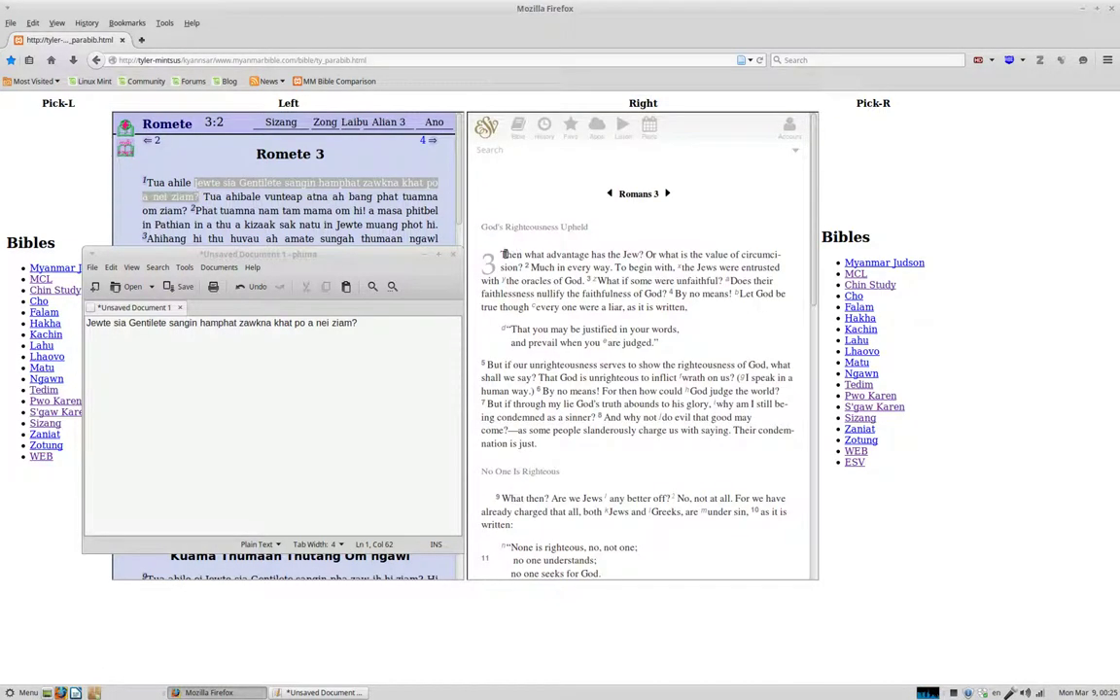
Step: Highlight "Then what advantage has the Jew?" in ESV Romans 3:1 and compare it with "Gentilete" in the pluma note
{"action": "left_click_drag", "start_coordinate": [503, 255], "coordinate": [647, 255]}
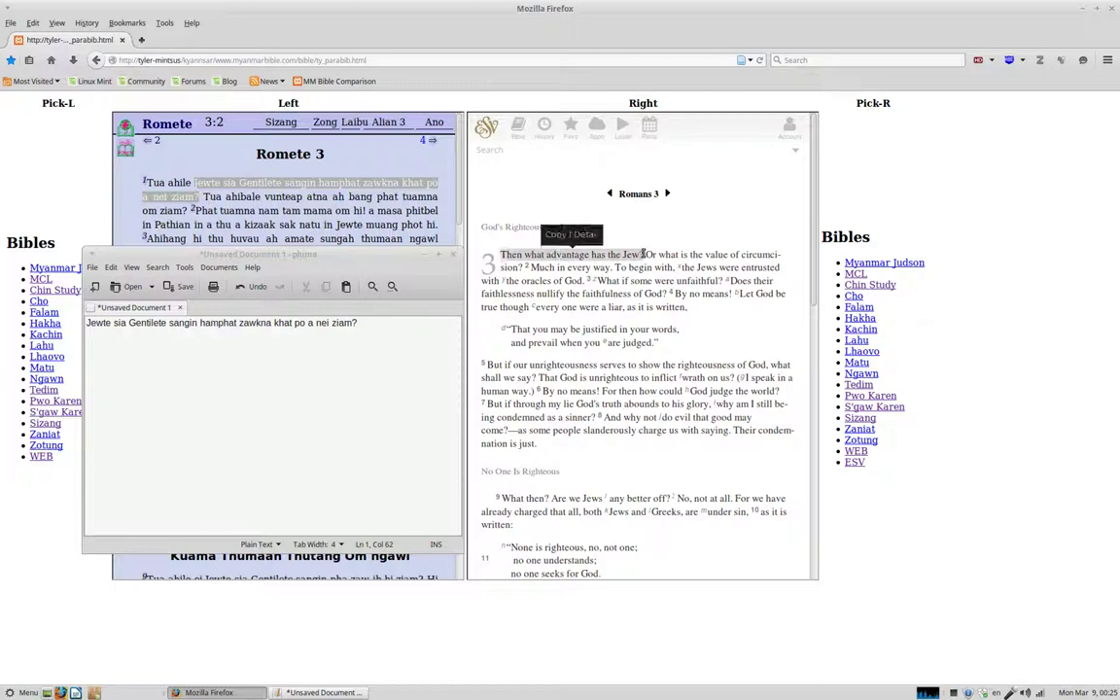
{"action": "left_click", "coordinate": [309, 345]}
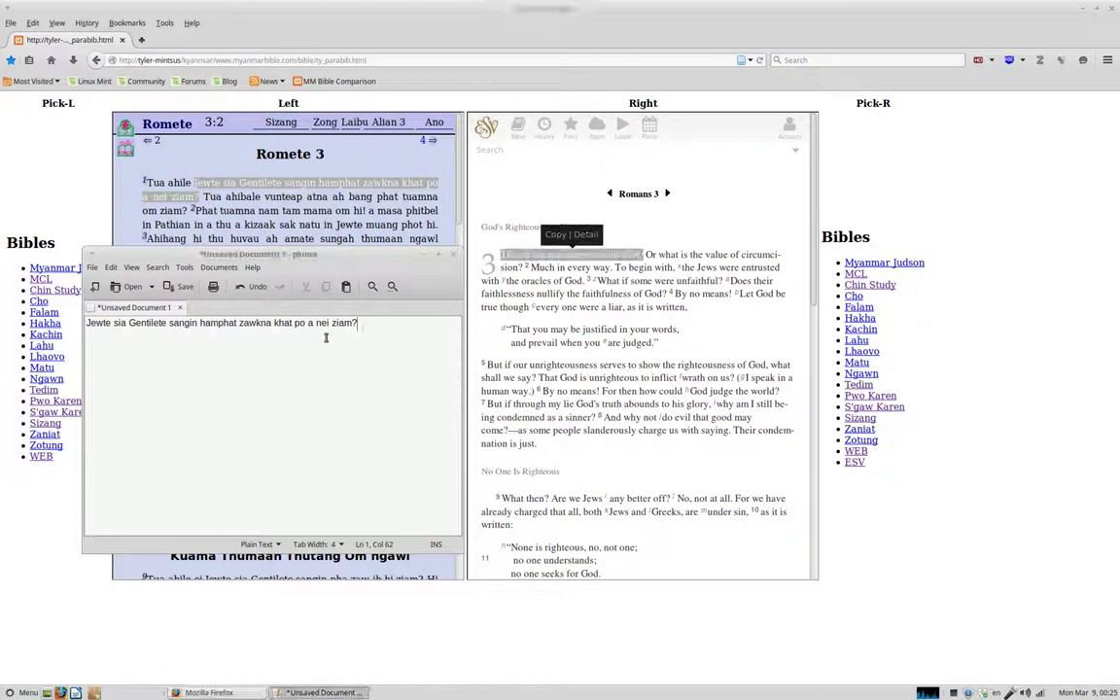
{"action": "left_click", "coordinate": [522, 255]}
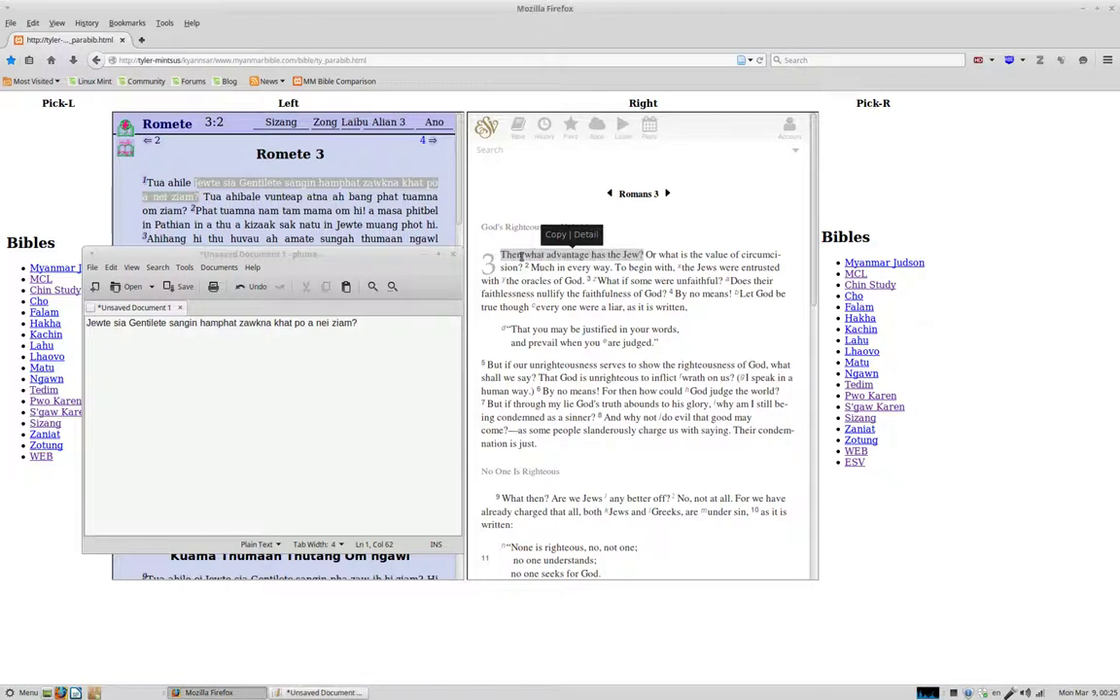
{"action": "left_click_drag", "start_coordinate": [127, 323], "coordinate": [173, 323]}
{"action": "left_click", "coordinate": [162, 323]}
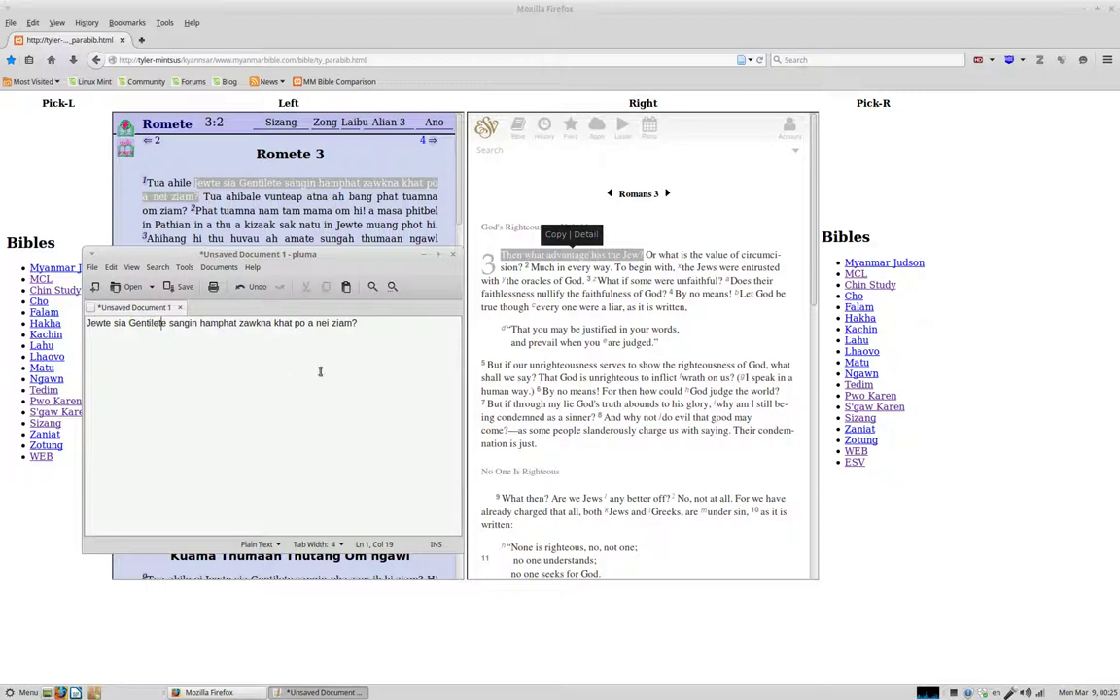
Step: Load Myanmar Judson in the Left pane and open Sizang Romans 3 in the Right pane, keeping the pluma window clear of the links
{"action": "left_click", "coordinate": [868, 265]}
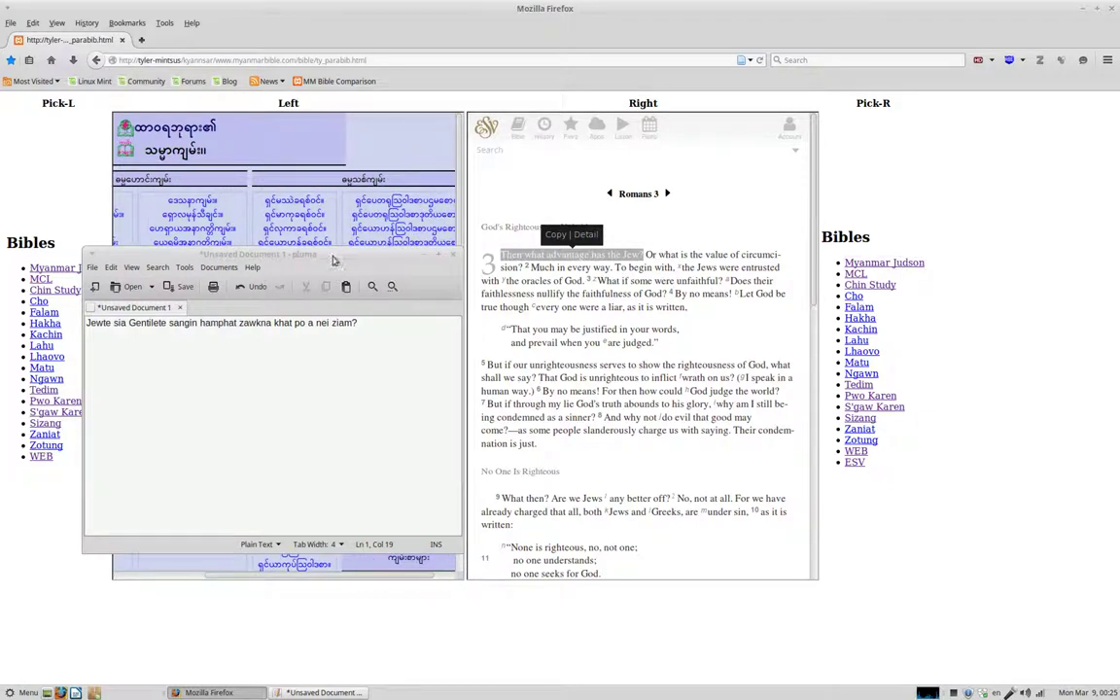
{"action": "left_click_drag", "start_coordinate": [335, 256], "coordinate": [468, 274]}
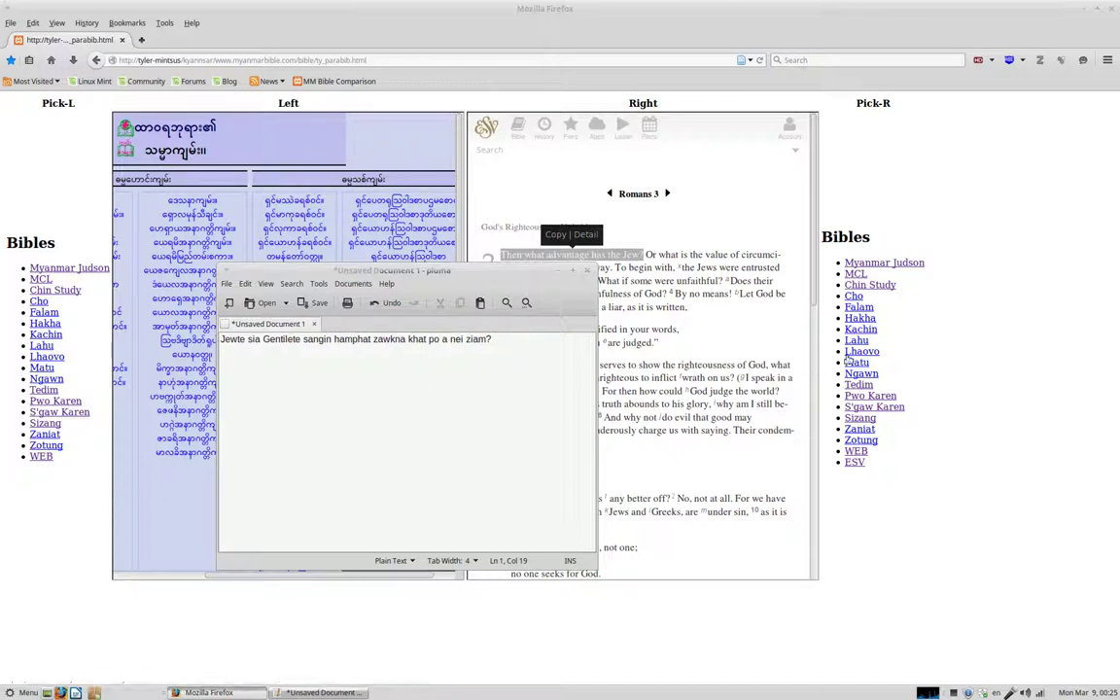
{"action": "left_click", "coordinate": [860, 418]}
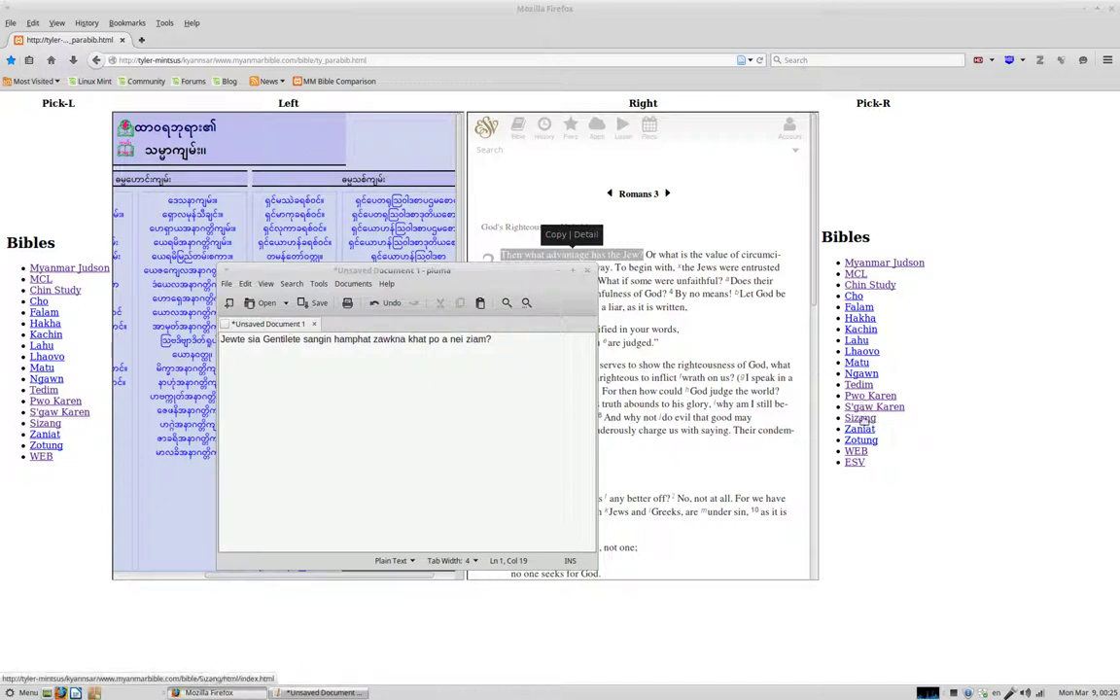
{"action": "left_click_drag", "start_coordinate": [321, 271], "coordinate": [278, 386]}
{"action": "left_click", "coordinate": [675, 269]}
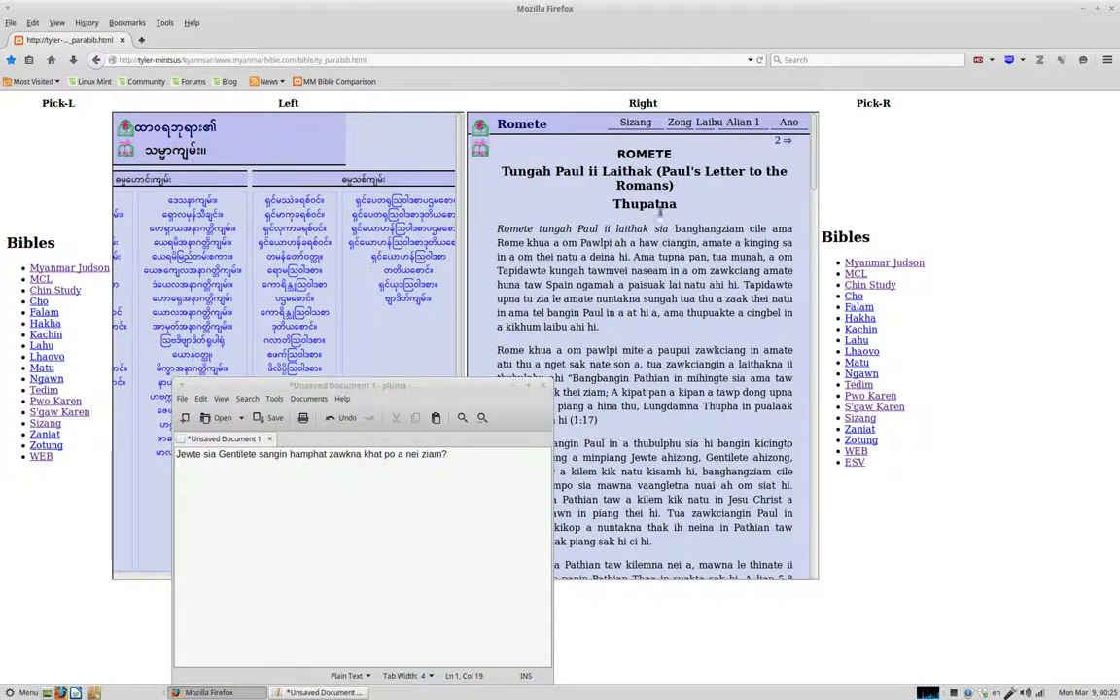
{"action": "left_click", "coordinate": [671, 124]}
{"action": "left_click", "coordinate": [615, 156]}
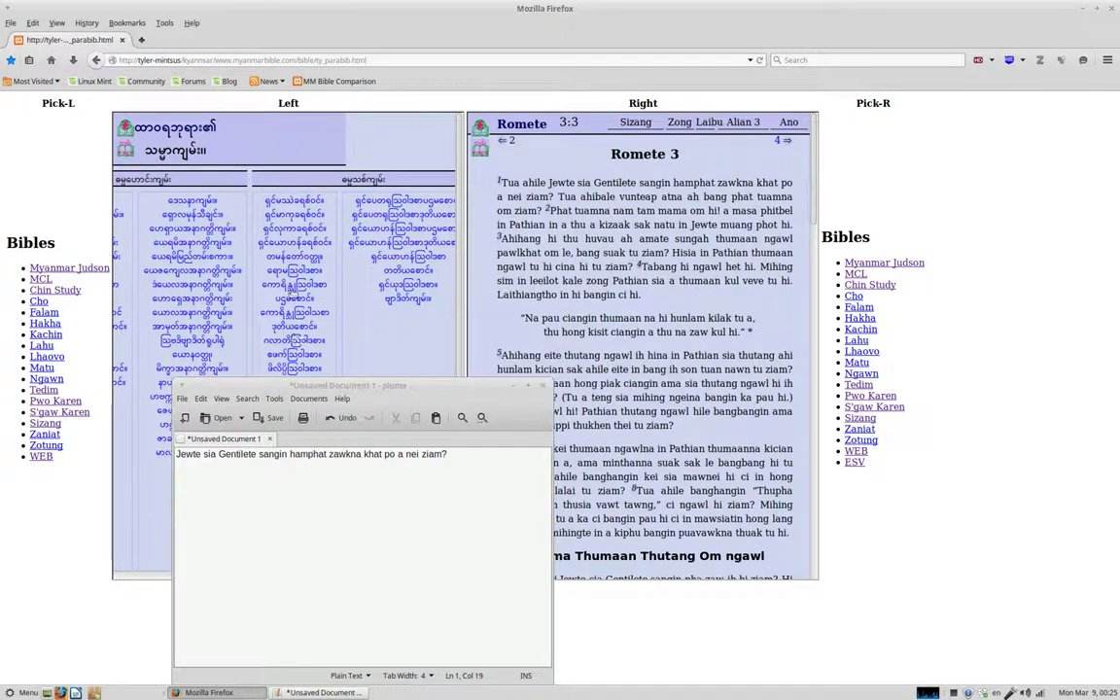
Step: Open Romans 3 in the Judson Bible and move the pluma window off the Left pane
{"action": "left_click", "coordinate": [289, 272]}
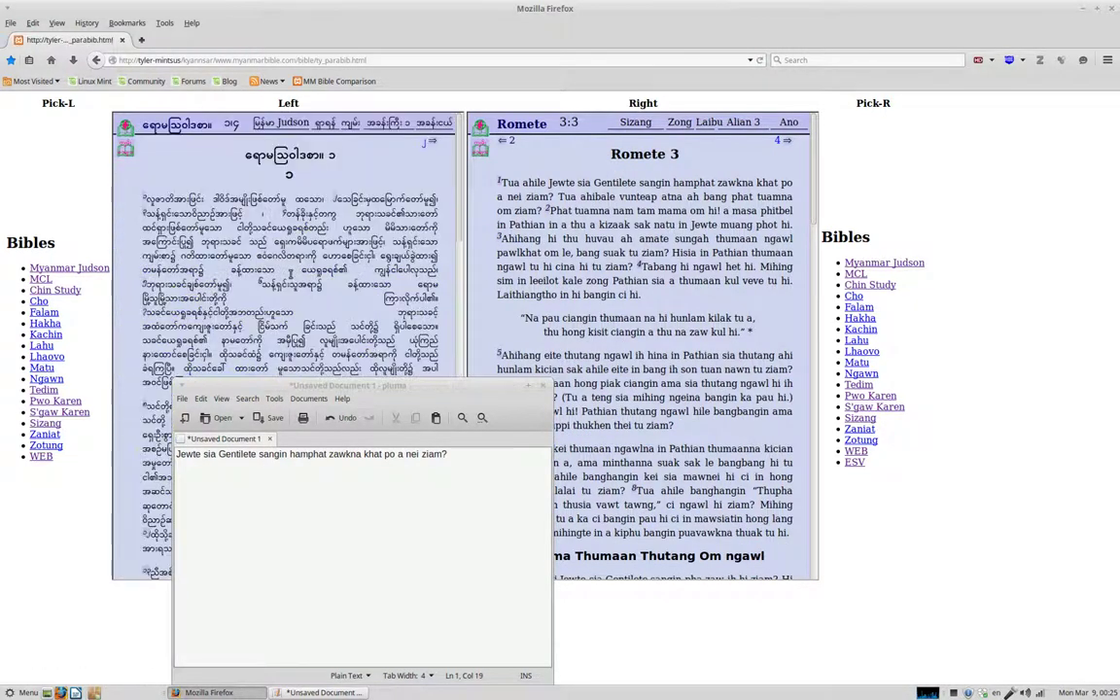
{"action": "left_click", "coordinate": [433, 142]}
{"action": "left_click", "coordinate": [434, 143]}
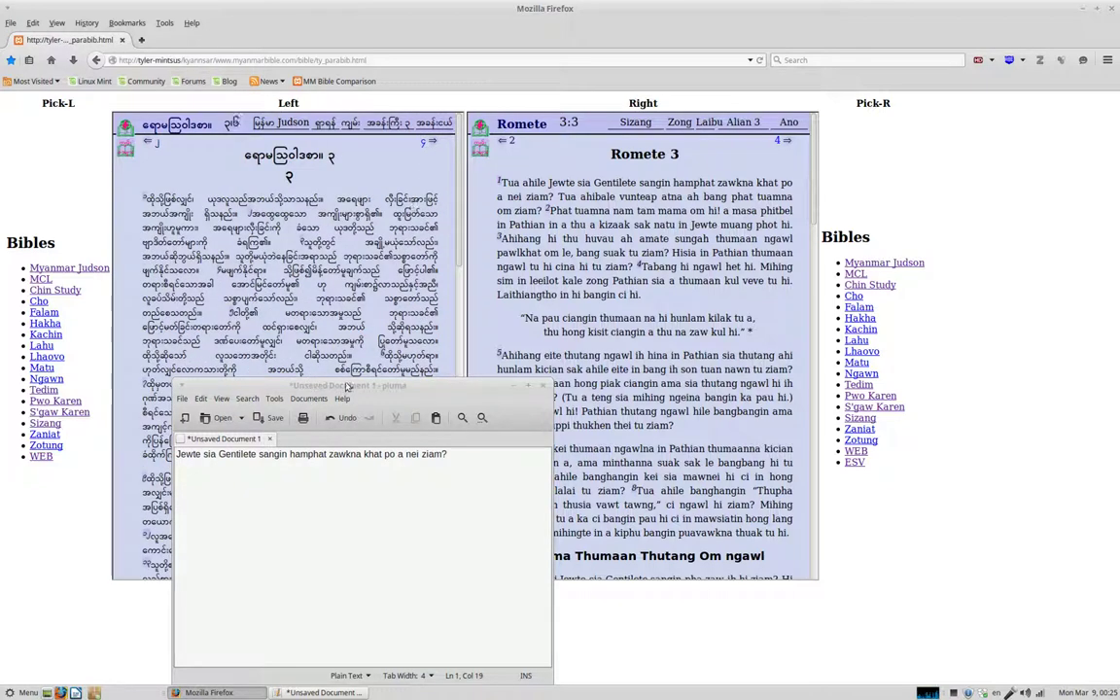
{"action": "left_click_drag", "start_coordinate": [337, 392], "coordinate": [618, 252]}
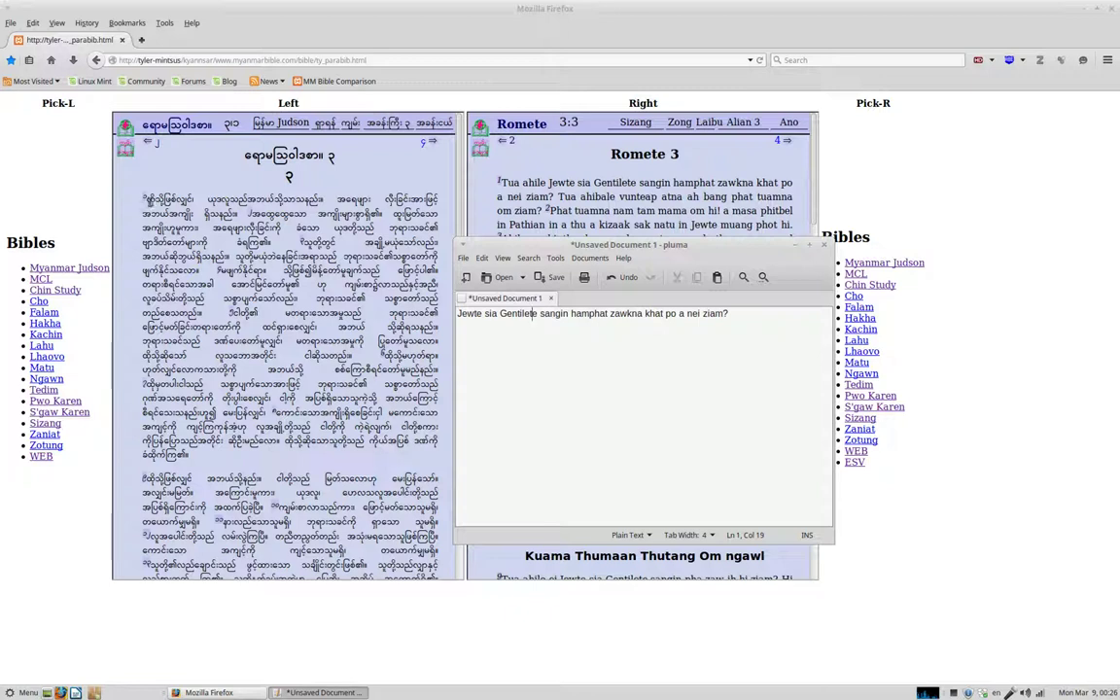
Step: Highlight the opening phrases of Judson Romans 3:1 one after another, then clear the highlight
{"action": "left_click_drag", "start_coordinate": [144, 198], "coordinate": [192, 198]}
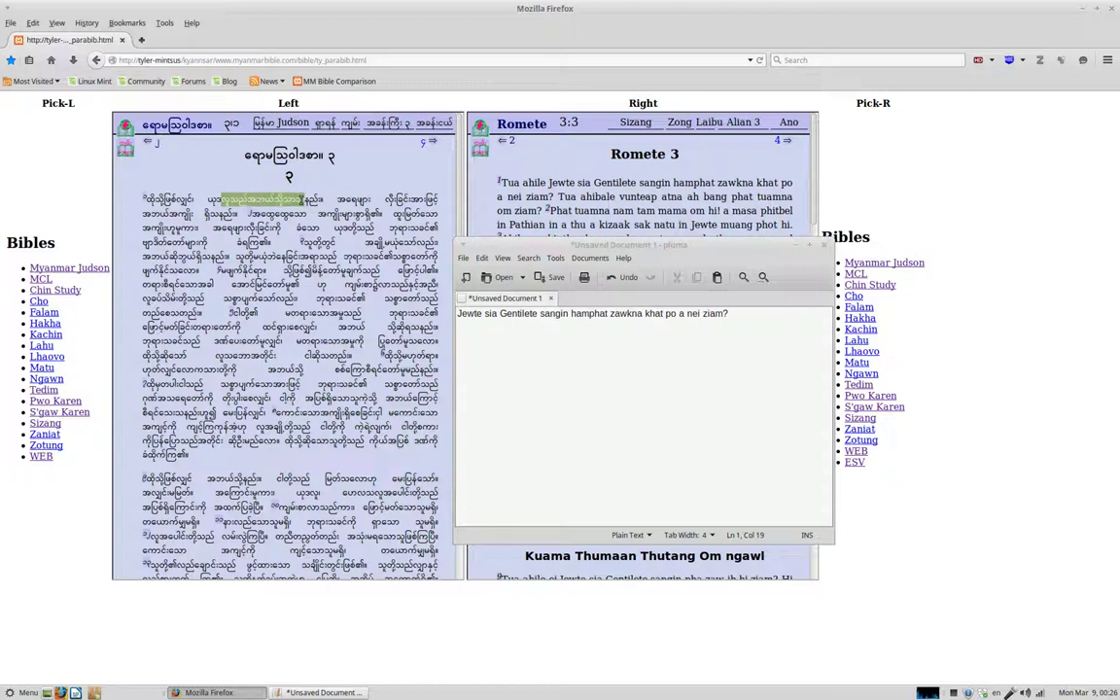
{"action": "left_click_drag", "start_coordinate": [207, 199], "coordinate": [321, 200]}
{"action": "left_click", "coordinate": [284, 183]}
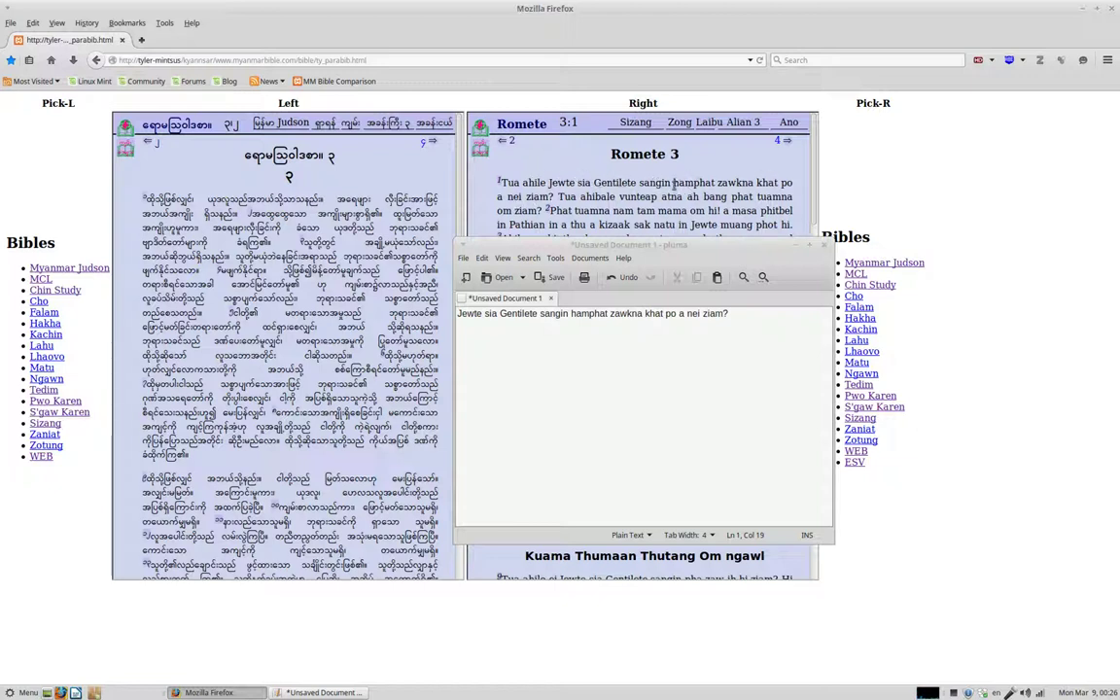
Step: Highlight "khat" and "sangin" in Sizang Romans 3:1, and mark the start of "sangin" in the pluma note
{"action": "left_click_drag", "start_coordinate": [754, 183], "coordinate": [778, 183]}
{"action": "left_click_drag", "start_coordinate": [773, 183], "coordinate": [779, 182]}
{"action": "double_click", "coordinate": [665, 184]}
{"action": "left_click_drag", "start_coordinate": [559, 316], "coordinate": [542, 314]}
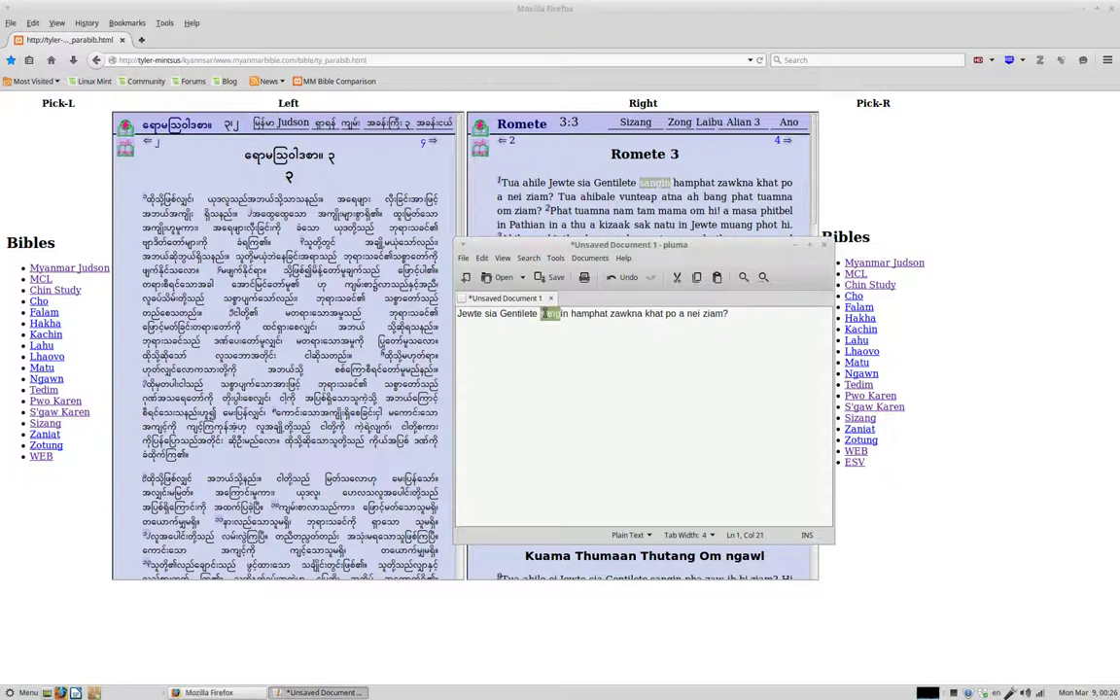
Step: Highlight "hamphat" in the pluma note and move the note window over the border between the two panes
{"action": "left_click", "coordinate": [767, 320]}
{"action": "left_click_drag", "start_coordinate": [560, 313], "coordinate": [561, 314]}
{"action": "left_click_drag", "start_coordinate": [571, 314], "coordinate": [611, 314]}
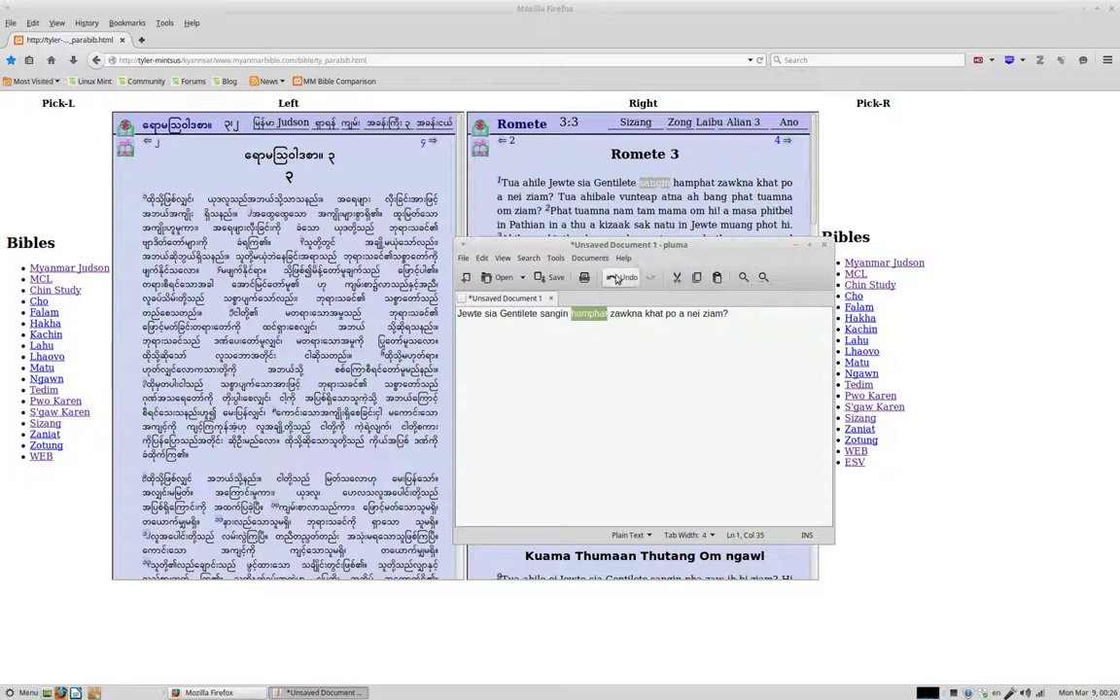
{"action": "left_click_drag", "start_coordinate": [622, 244], "coordinate": [527, 276]}
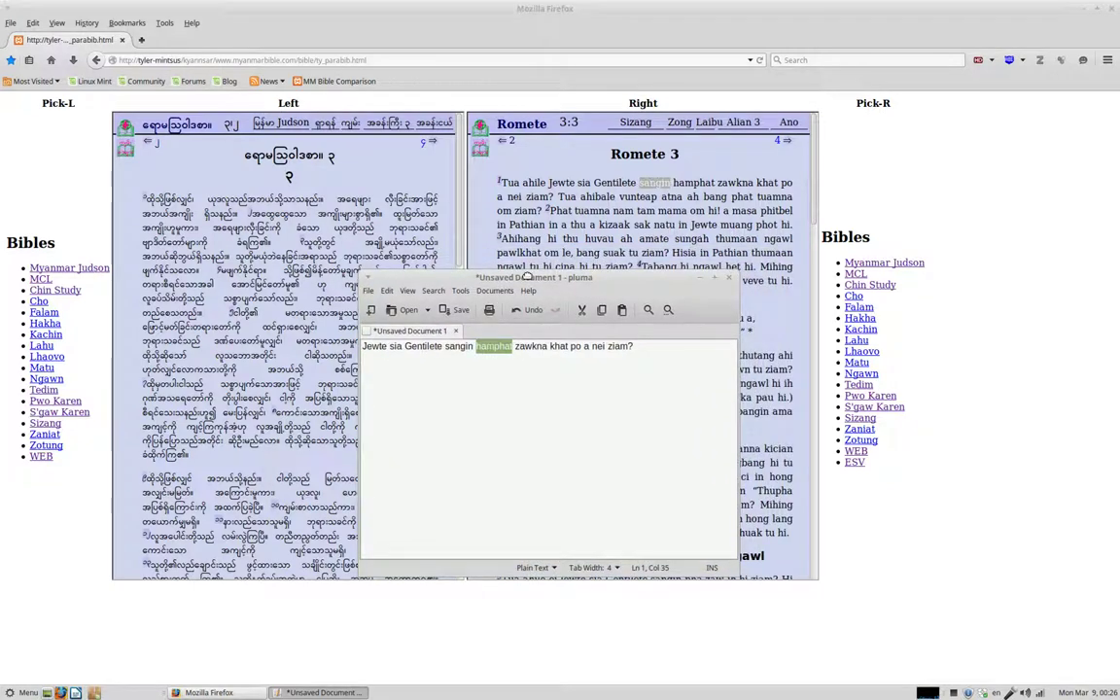
Step: Highlight the root "zaw" of "zawkna" and write "zaw = more" below the verse in the note
{"action": "mouse_move", "coordinate": [514, 350]}
{"action": "left_mouse_down"}
{"action": "mouse_move", "coordinate": [547, 347]}
{"action": "mouse_move", "coordinate": [532, 347]}
{"action": "left_mouse_up"}
{"action": "left_click", "coordinate": [534, 347]}
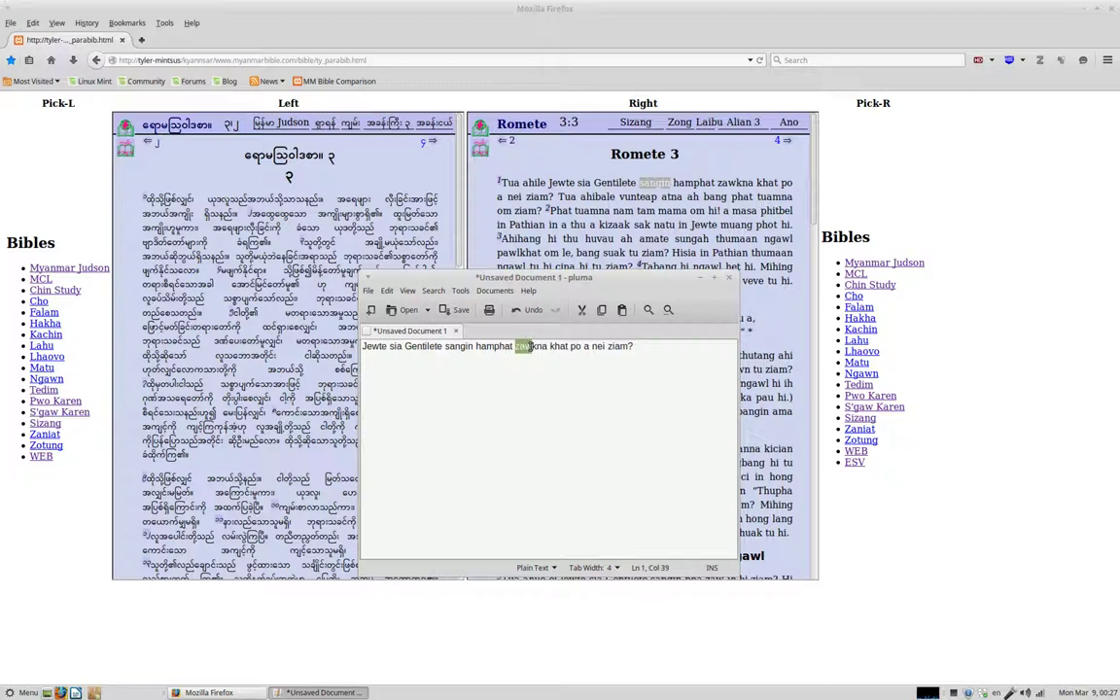
{"action": "left_click", "coordinate": [530, 348]}
{"action": "left_click_drag", "start_coordinate": [530, 348], "coordinate": [521, 349]}
{"action": "left_click", "coordinate": [653, 357]}
{"action": "key", "text": "Home"}
{"action": "type", "text": "zaw = more"}
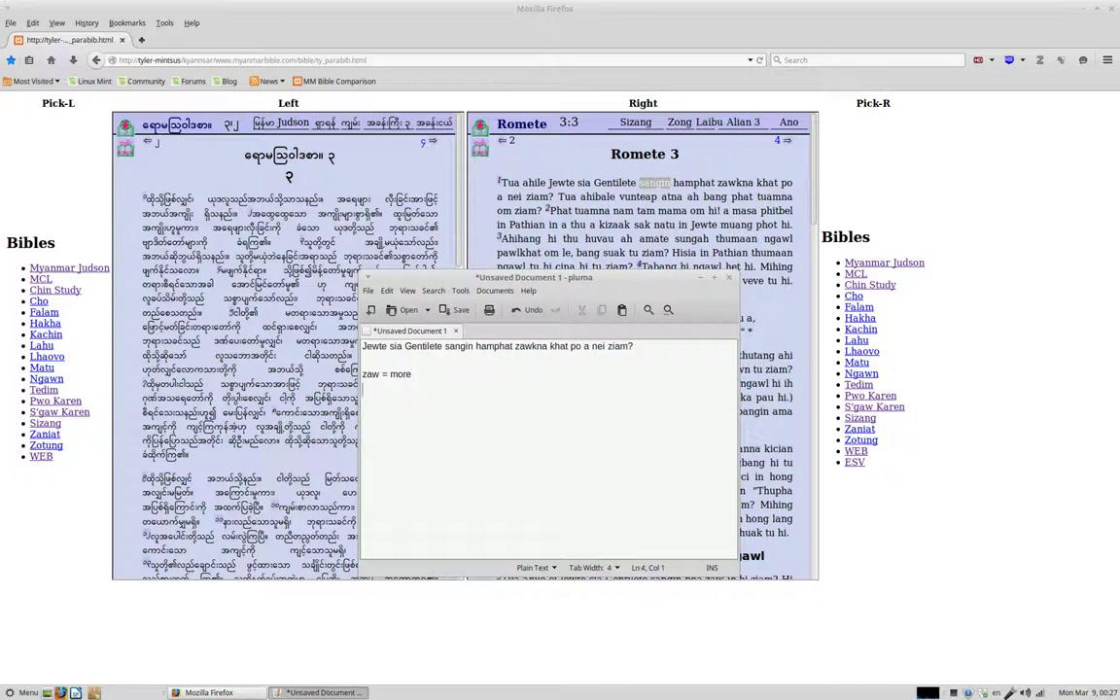
Step: Label the "zaw" entry as form "I:" and start a second line reading "II: zawt ="
{"action": "key", "text": "Up"}
{"action": "type", "text": "l:"}
{"action": "left_click", "coordinate": [362, 387]}
{"action": "type", "text": "ll: "}
{"action": "type", "text": "zawt"}
{"action": "type", "text": " ="}
Step: Add a separate German case example below the verb forms reading "NOM: gute DAT: guten"
{"action": "key", "text": "Return"}
{"action": "key", "text": "Return"}
{"action": "type", "text": "gute "}
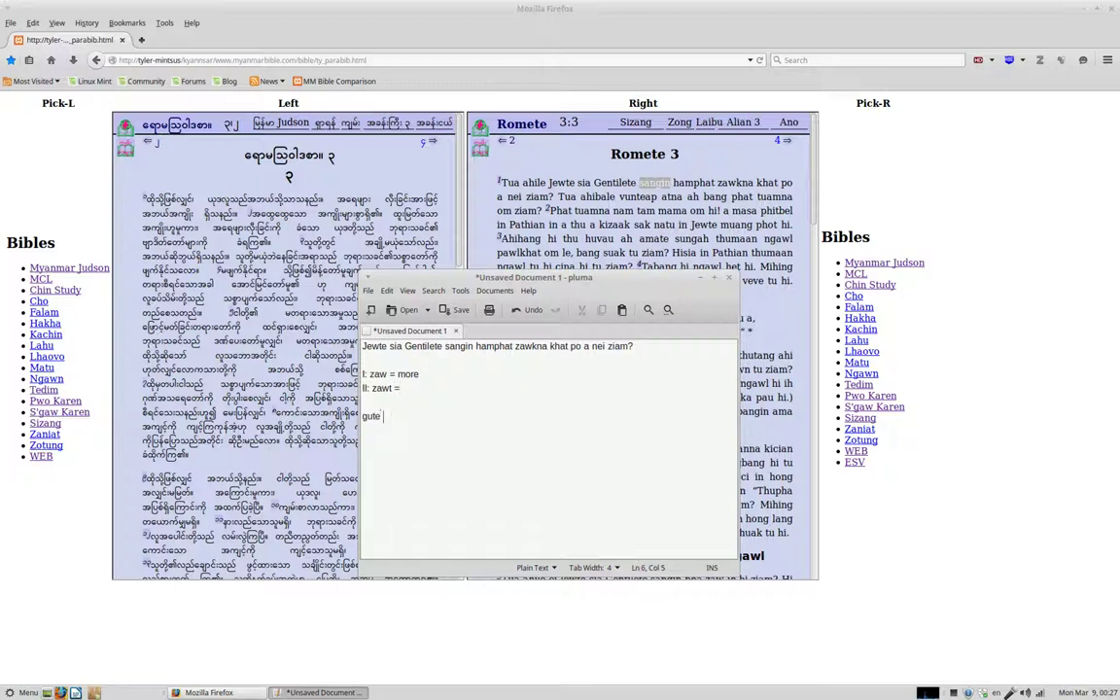
{"action": "type", "text": "guten"}
{"action": "left_click", "coordinate": [363, 416]}
{"action": "type", "text": "NOM: gute DAT:"}
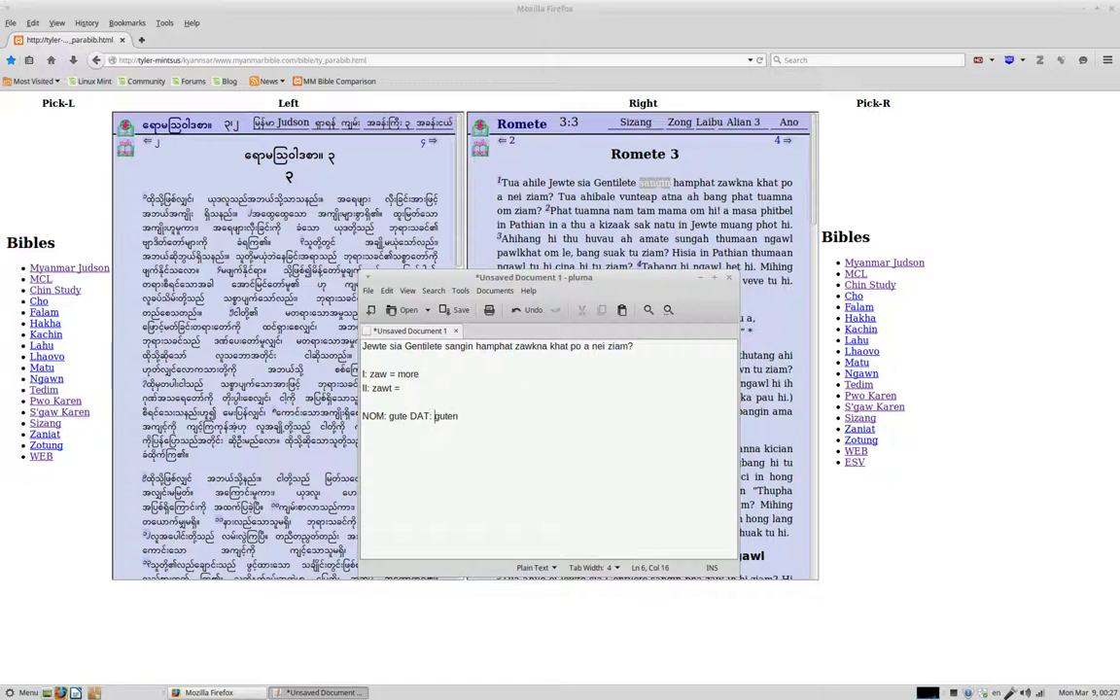
Step: Complete the "II: zawt =" line with "more" and add "-na = nominalizer" below it
{"action": "left_click", "coordinate": [362, 402]}
{"action": "type", "text": "more"}
{"action": "key", "text": "Return"}
{"action": "key", "text": "Return"}
{"action": "type", "text": "-n"}
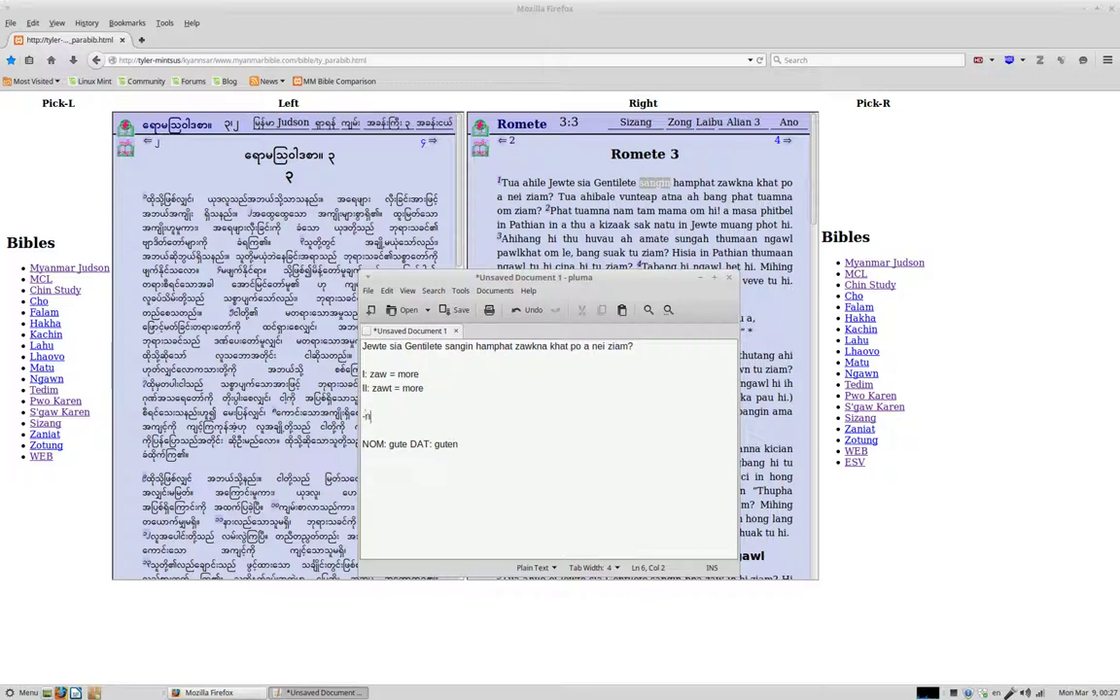
{"action": "type", "text": "a = nominalizer"}
Step: Add the line "zawtna= moreness" directly above the German case example
{"action": "left_click", "coordinate": [424, 388]}
{"action": "left_click", "coordinate": [404, 388]}
{"action": "key", "text": "Down"}
{"action": "key", "text": "Down"}
{"action": "key", "text": "Down"}
{"action": "key", "text": "Return"}
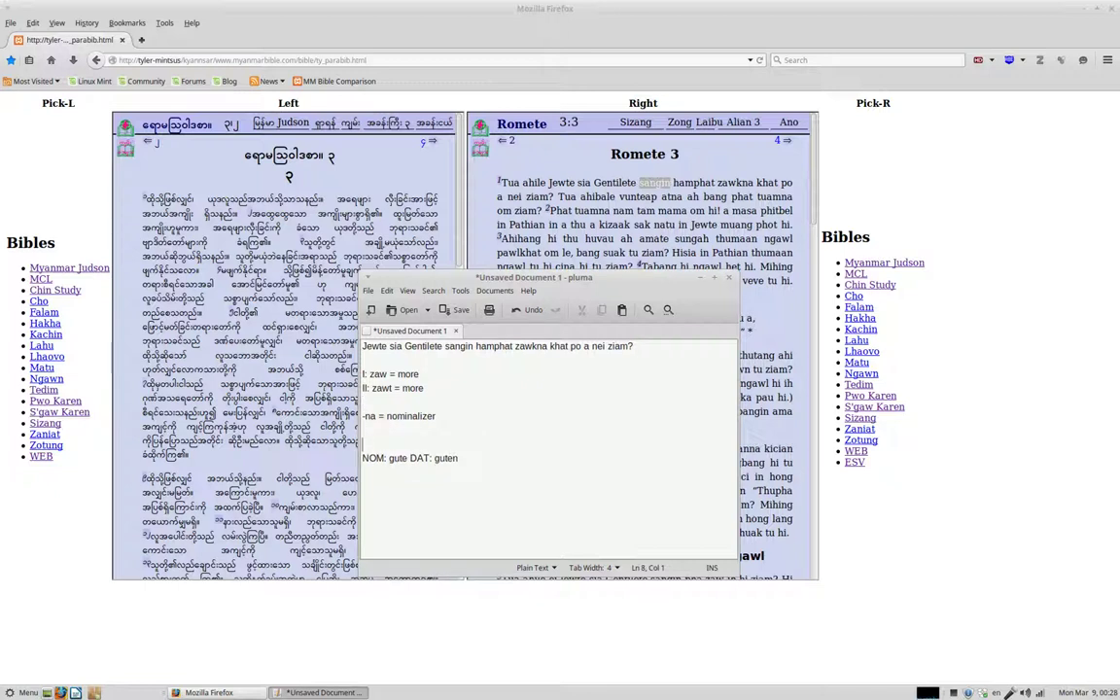
{"action": "type", "text": "zawtna= moreness"}
Step: Gloss the verse on the line beneath it as "Jews SUB Gentiles than(in) advantage? moreness one [po] 3PP to have question?"
{"action": "left_click", "coordinate": [363, 360]}
{"action": "type", "text": "Jews  "}
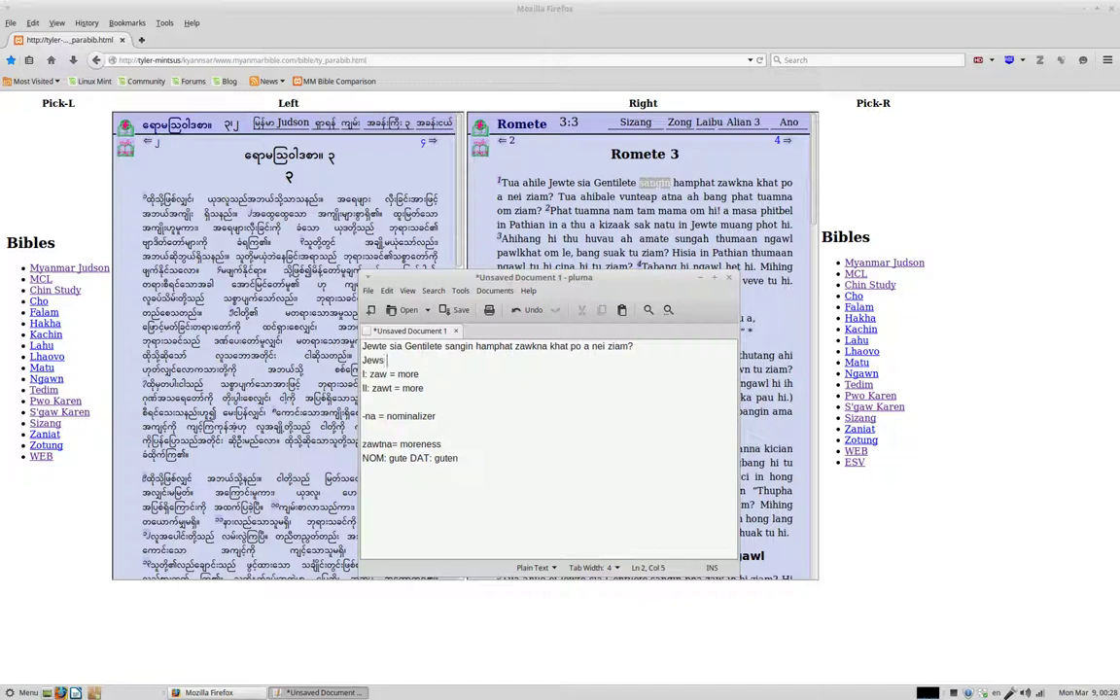
{"action": "type", "text": "SUB Gentiles than(in)"}
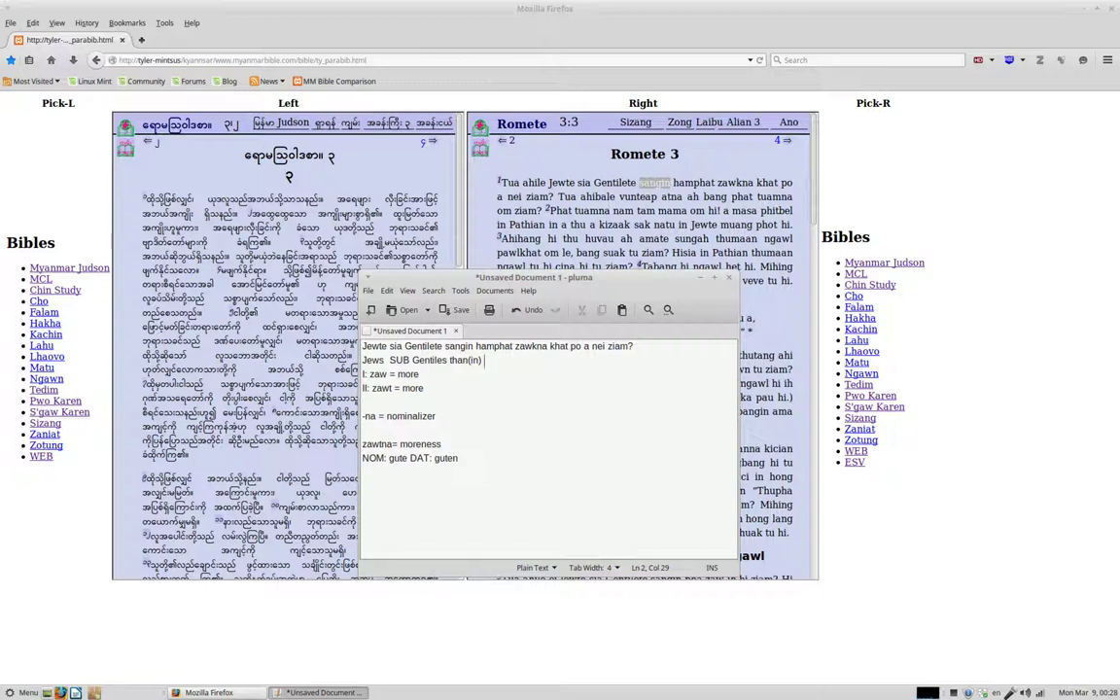
{"action": "type", "text": "advantage? moreness one"}
{"action": "left_click", "coordinate": [583, 346]}
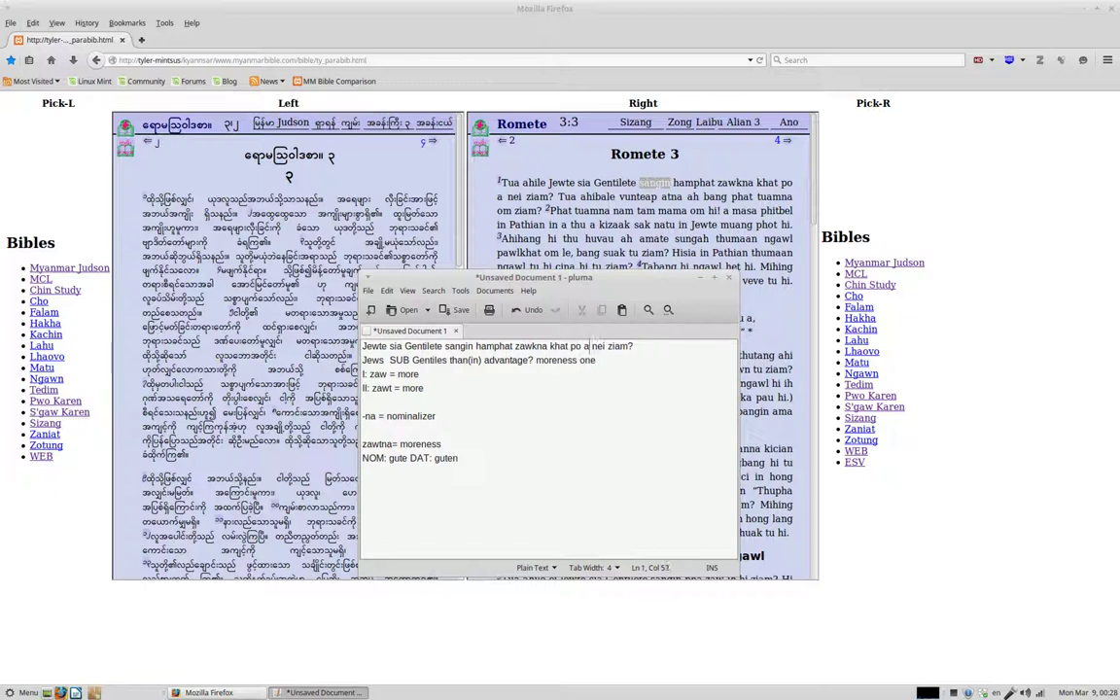
{"action": "type", "text": "[po] 3PP to have question?"}
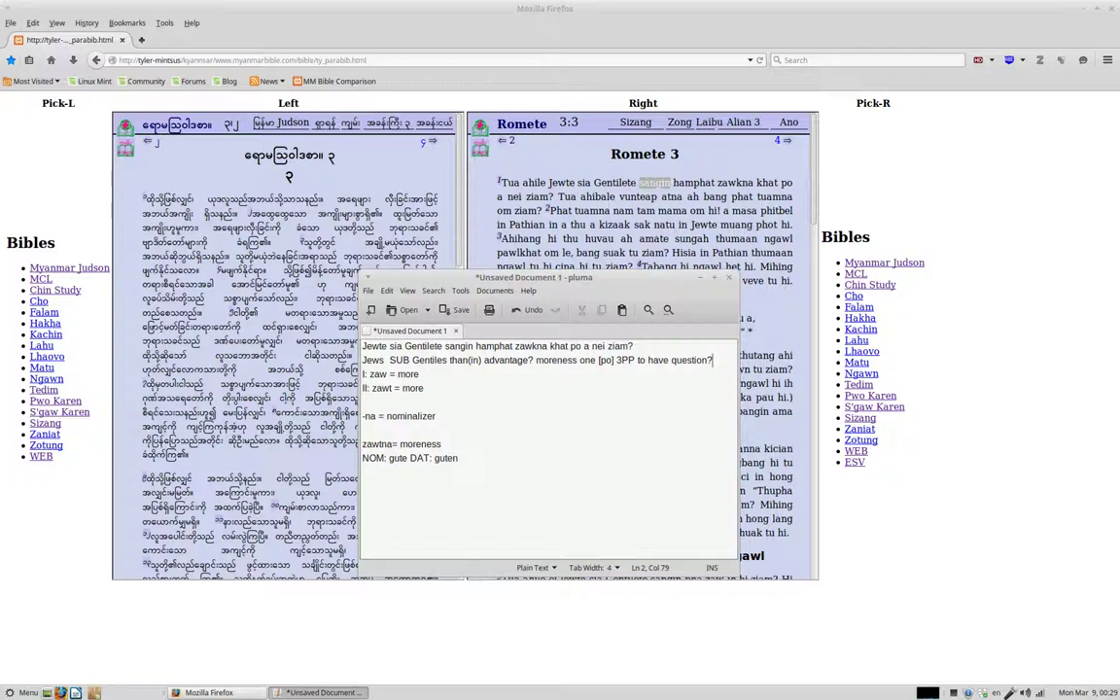
Step: Remove the extra space after "Jews" in the gloss line
{"action": "mouse_move", "coordinate": [713, 359]}
{"action": "left_mouse_down"}
{"action": "mouse_move", "coordinate": [368, 361]}
{"action": "mouse_move", "coordinate": [711, 354]}
{"action": "left_mouse_up"}
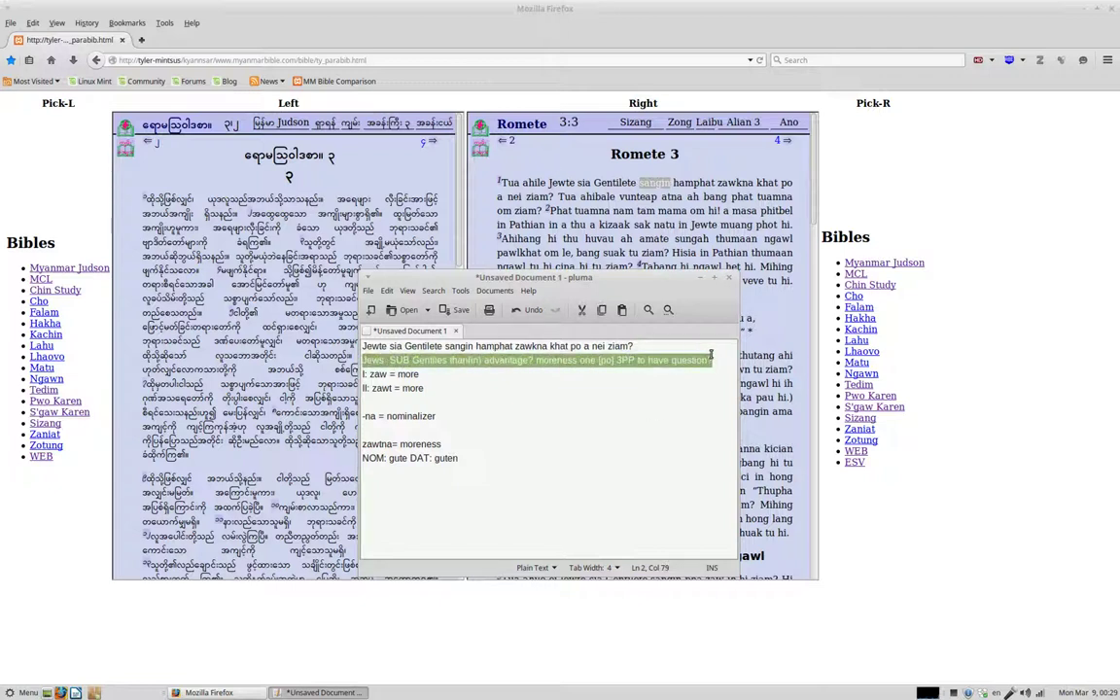
{"action": "left_click", "coordinate": [387, 360]}
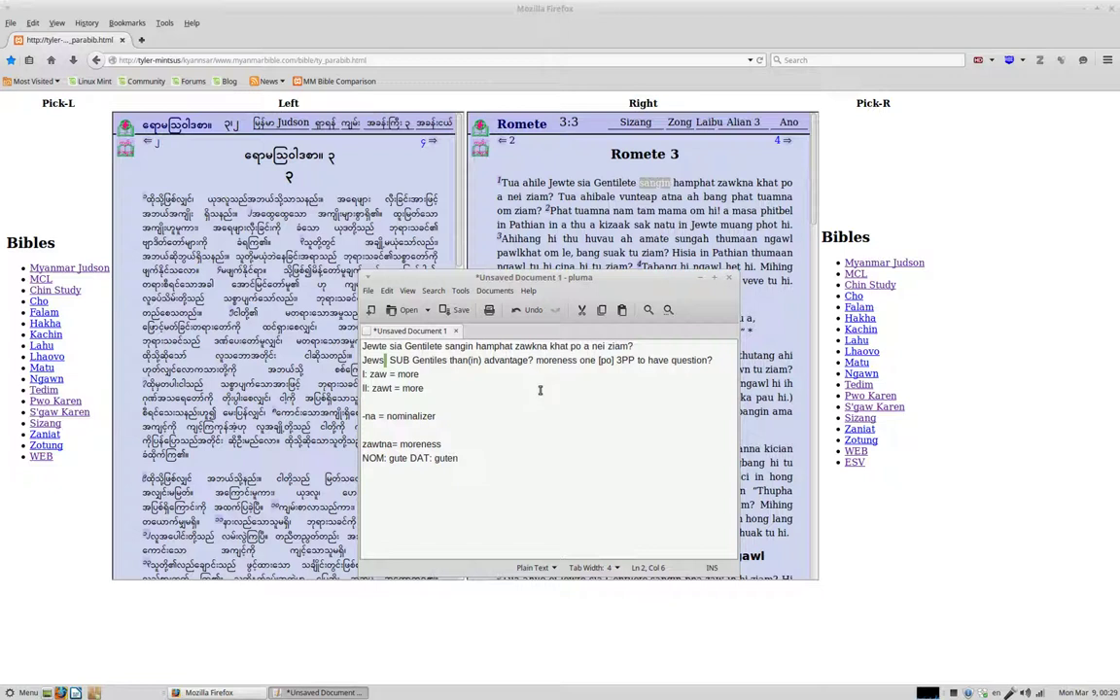
{"action": "key", "text": "Delete"}
{"action": "key", "text": "Right"}
{"action": "key", "text": "Right"}
{"action": "key", "text": "Right"}
{"action": "key", "text": "Right"}
{"action": "key", "text": "Right"}
{"action": "key", "text": "Right"}
{"action": "key", "text": "Right"}
{"action": "key", "text": "Right"}
{"action": "key", "text": "Right"}
{"action": "key", "text": "Right"}
{"action": "key", "text": "Right"}
{"action": "key", "text": "Right"}
{"action": "key", "text": "Right"}
{"action": "key", "text": "Right"}
{"action": "key", "text": "Right"}
{"action": "key", "text": "Right"}
{"action": "key", "text": "Right"}
{"action": "key", "text": "Right"}
{"action": "key", "text": "Right"}
{"action": "key", "text": "Right"}
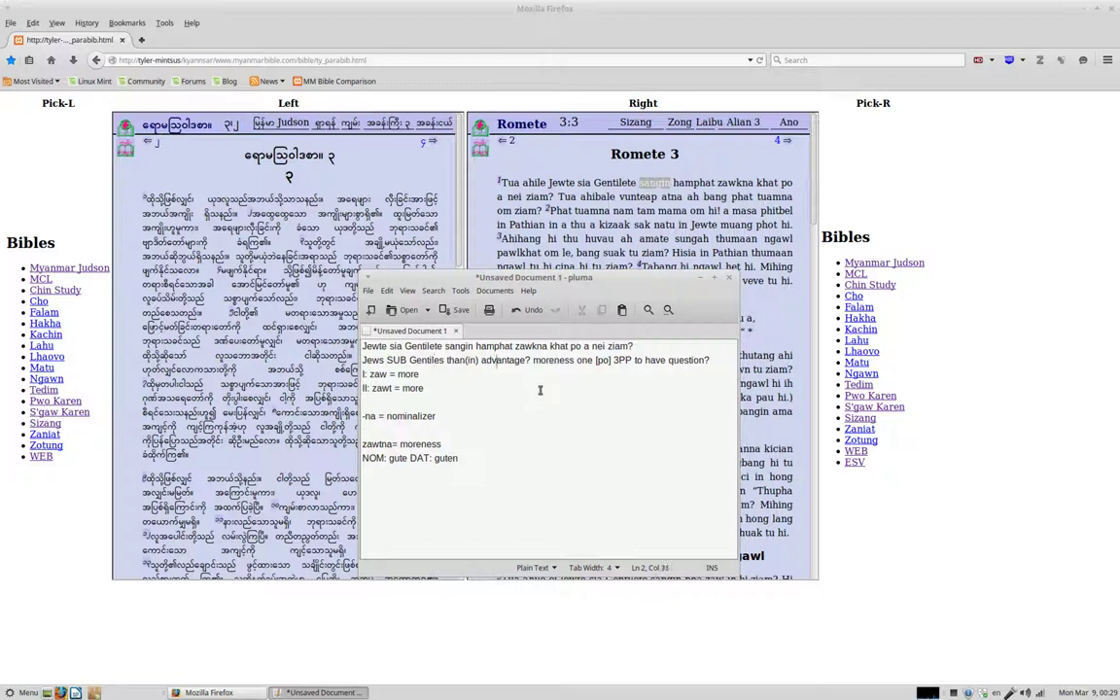
{"action": "key", "text": "Right"}
{"action": "key", "text": "Right"}
{"action": "key", "text": "Right"}
{"action": "key", "text": "Right"}
{"action": "key", "text": "Right"}
{"action": "key", "text": "Right"}
{"action": "key", "text": "Right"}
{"action": "key", "text": "Right"}
{"action": "key", "text": "Right"}
{"action": "key", "text": "Right"}
{"action": "key", "text": "Right"}
{"action": "key", "text": "Right"}
{"action": "key", "text": "Right"}
{"action": "key", "text": "Right"}
{"action": "key", "text": "Right"}
{"action": "key", "text": "Right"}
{"action": "key", "text": "Right"}
{"action": "key", "text": "Right"}
{"action": "key", "text": "Right"}
{"action": "key", "text": "Right"}
{"action": "key", "text": "Home"}
{"action": "key", "text": "Down"}
{"action": "key", "text": "Down"}
{"action": "key", "text": "Down"}
{"action": "key", "text": "Down"}
{"action": "key", "text": "Down"}
{"action": "key", "text": "Down"}
{"action": "key", "text": "End"}
{"action": "key", "text": "ctrl+Home"}
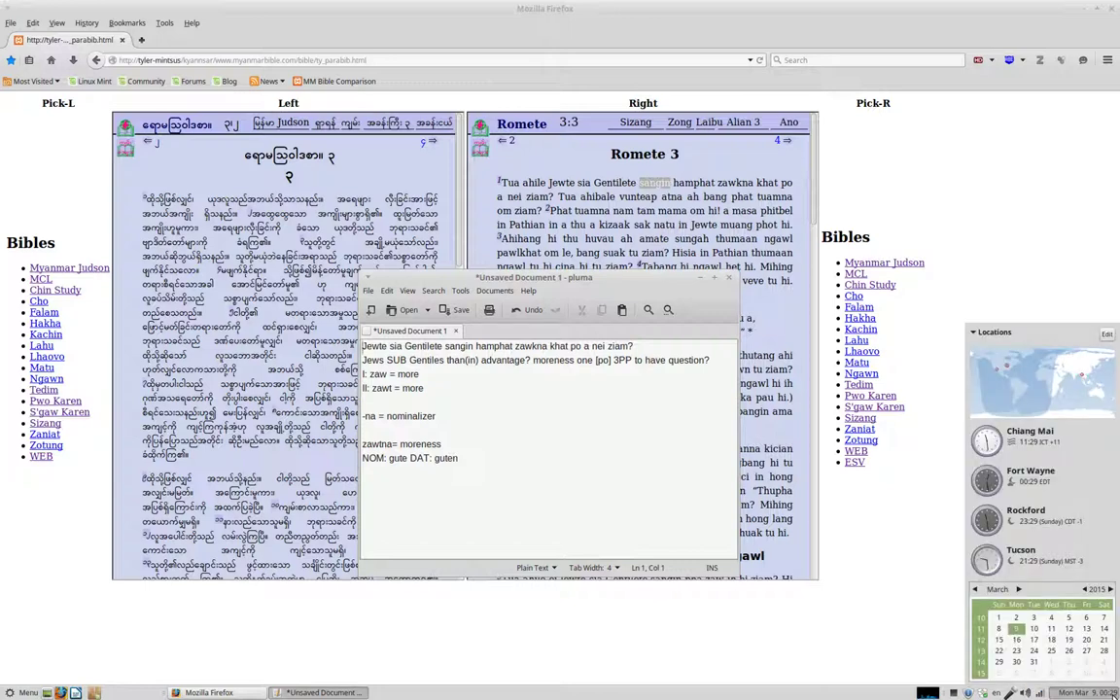
{"action": "left_click", "coordinate": [533, 455]}
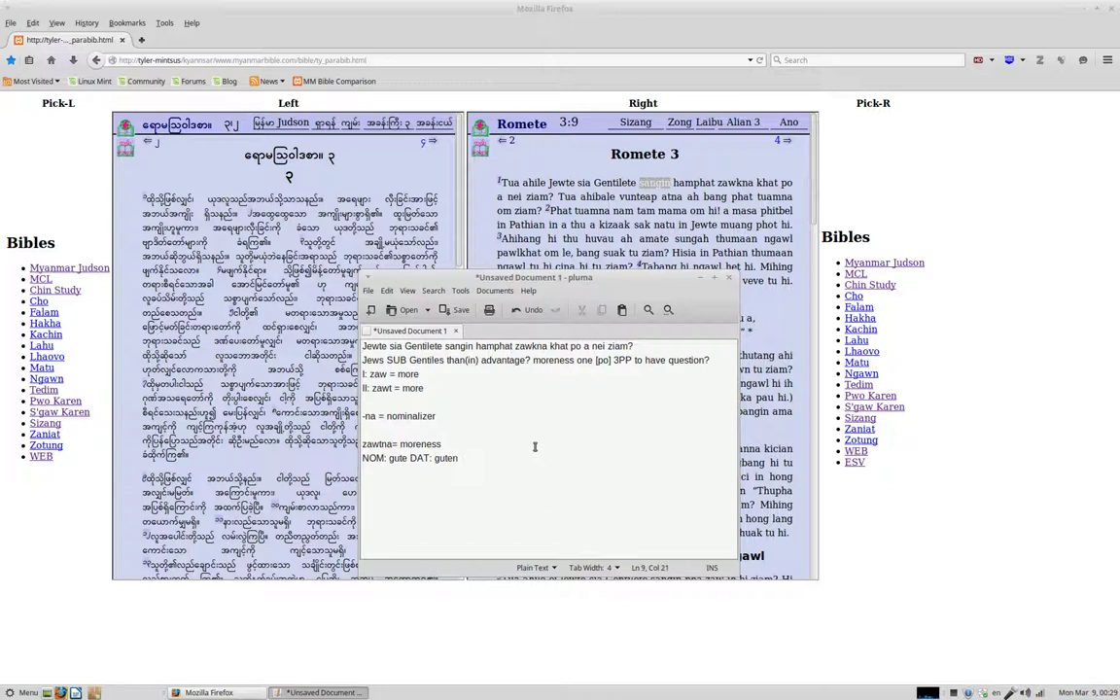
Step: Skim Romans 3 in both Bible panes and return to verse 1, moving the note window aside and back between the panes
{"action": "left_click_drag", "start_coordinate": [569, 279], "coordinate": [861, 222]}
{"action": "scroll", "coordinate": [288, 340], "scroll_direction": "down", "scroll_amount": 8}
{"action": "scroll", "coordinate": [506, 328], "scroll_direction": "down", "scroll_amount": 5}
{"action": "scroll", "coordinate": [507, 328], "scroll_direction": "down", "scroll_amount": 8}
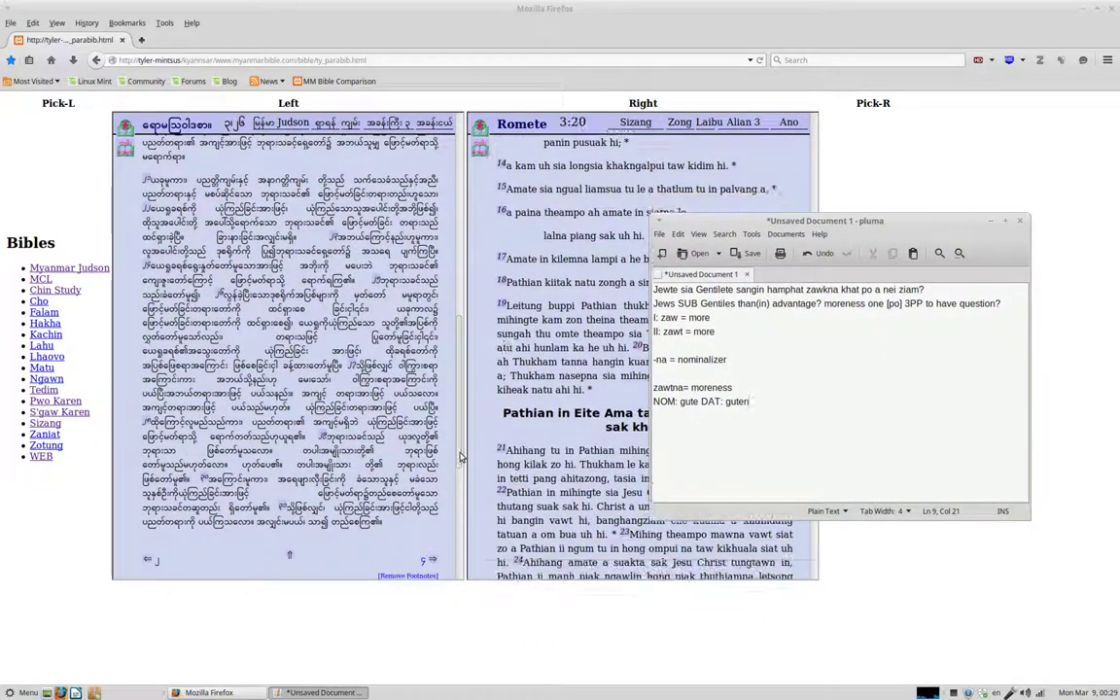
{"action": "scroll", "coordinate": [476, 454], "scroll_direction": "up", "scroll_amount": 12}
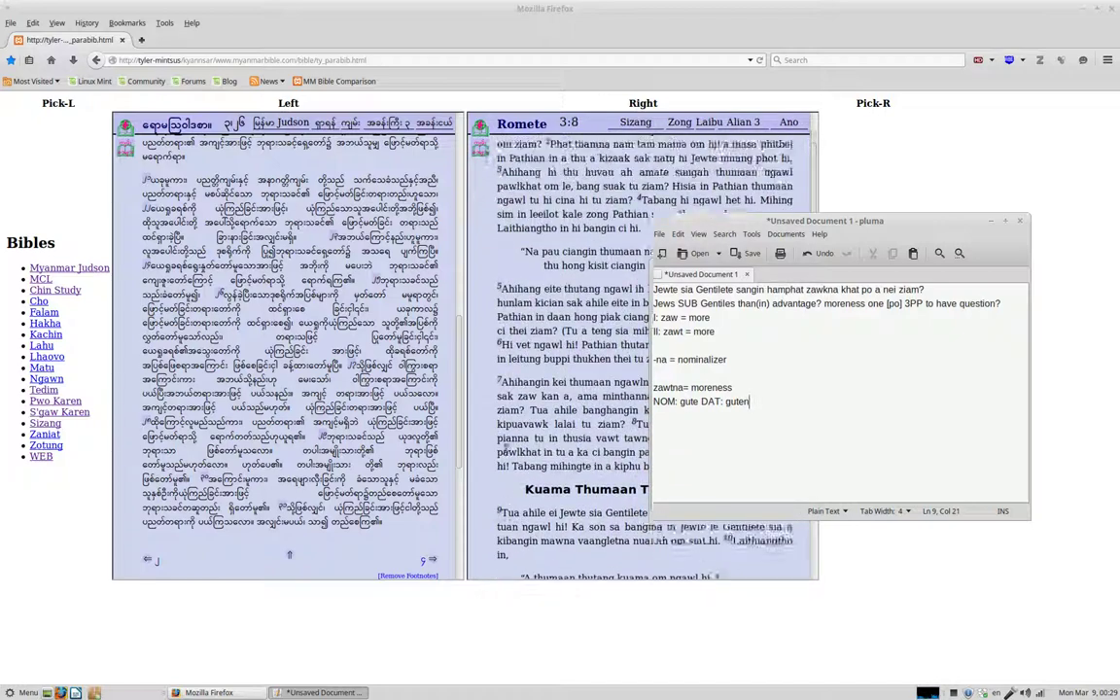
{"action": "scroll", "coordinate": [182, 175], "scroll_direction": "up", "scroll_amount": 10}
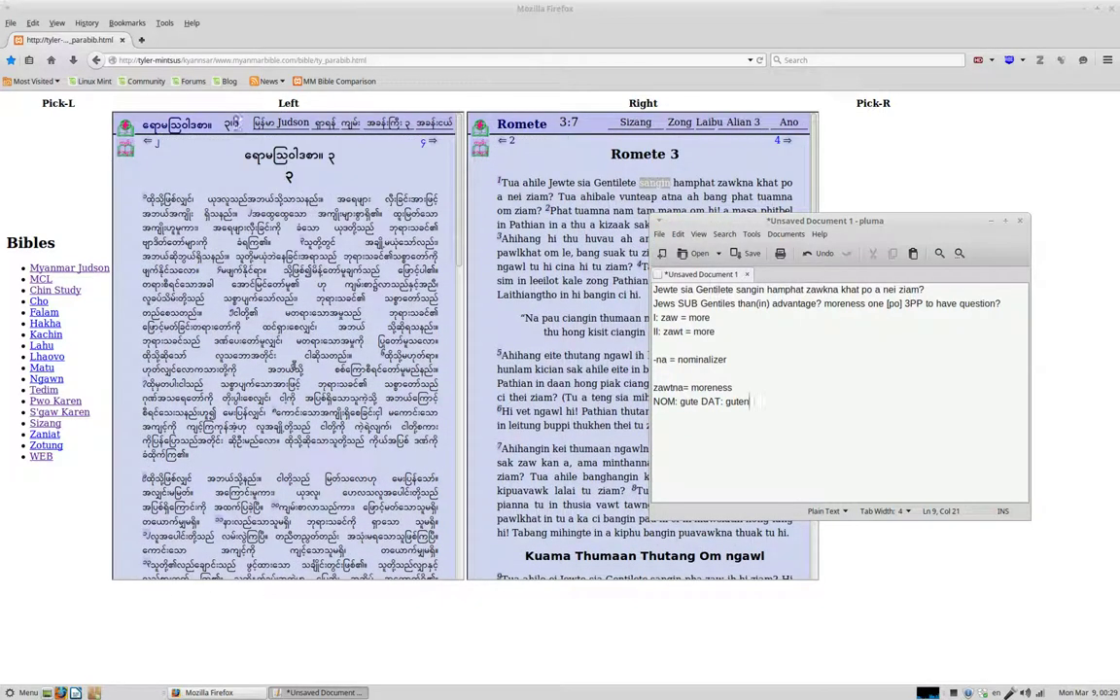
{"action": "left_click", "coordinate": [182, 175]}
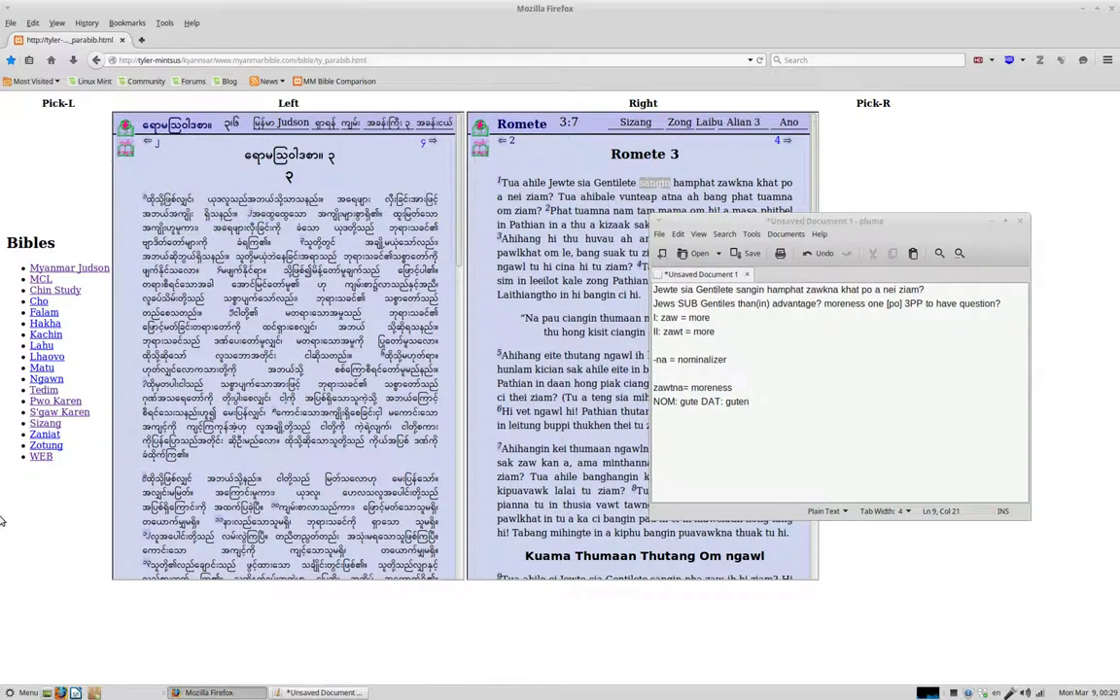
{"action": "left_click_drag", "start_coordinate": [880, 222], "coordinate": [500, 238]}
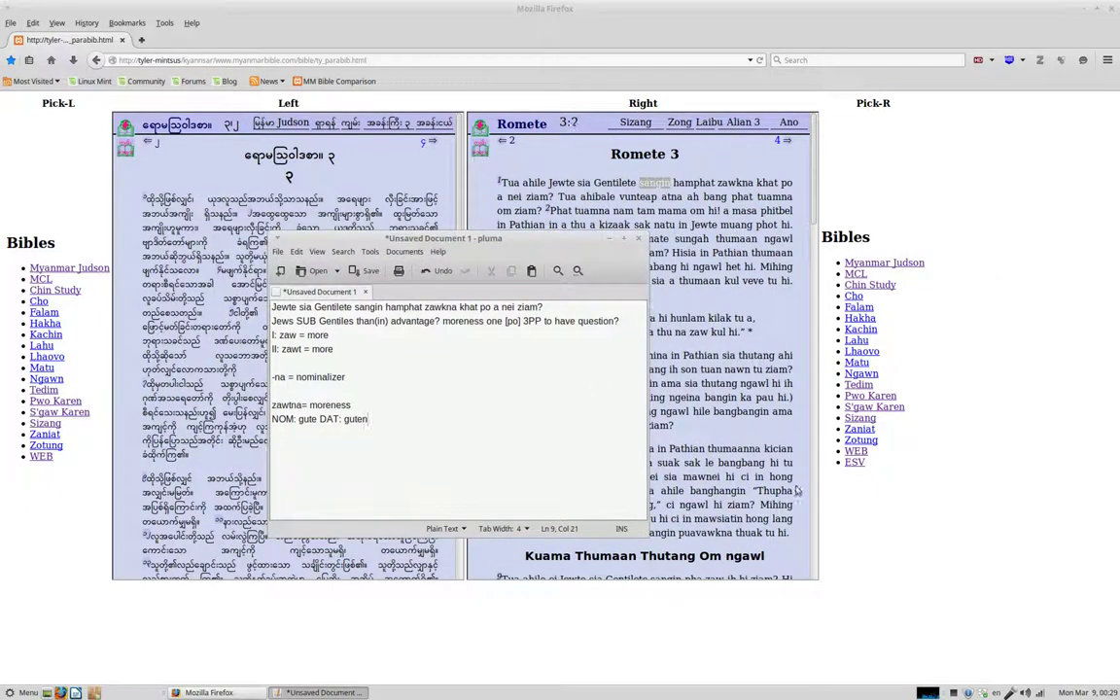